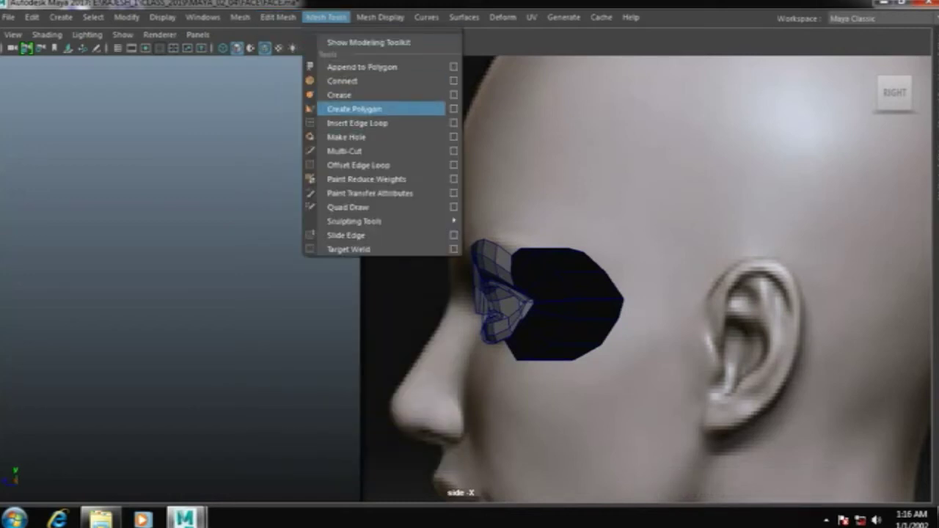
# Start a Create Polygon outline with vertices down the forehead and along the nose bridge
pyautogui.click(354, 109)
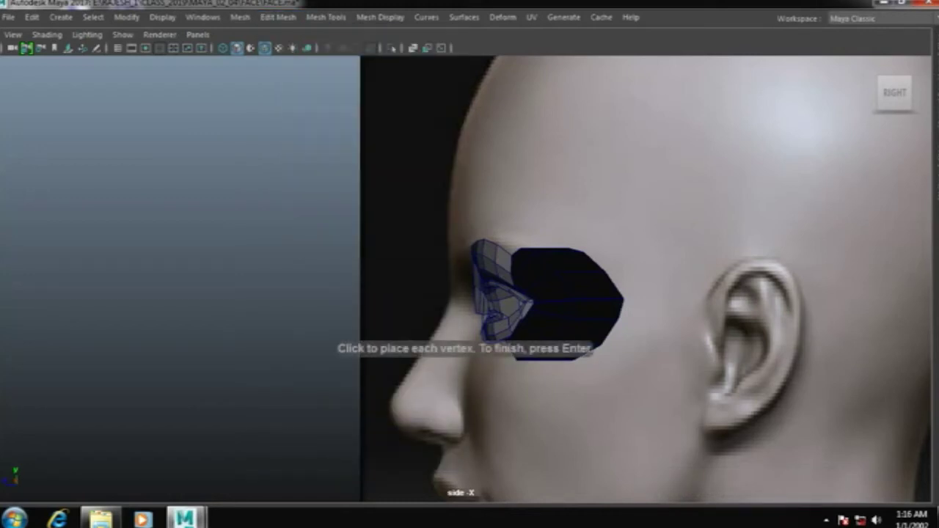
pyautogui.click(451, 171)
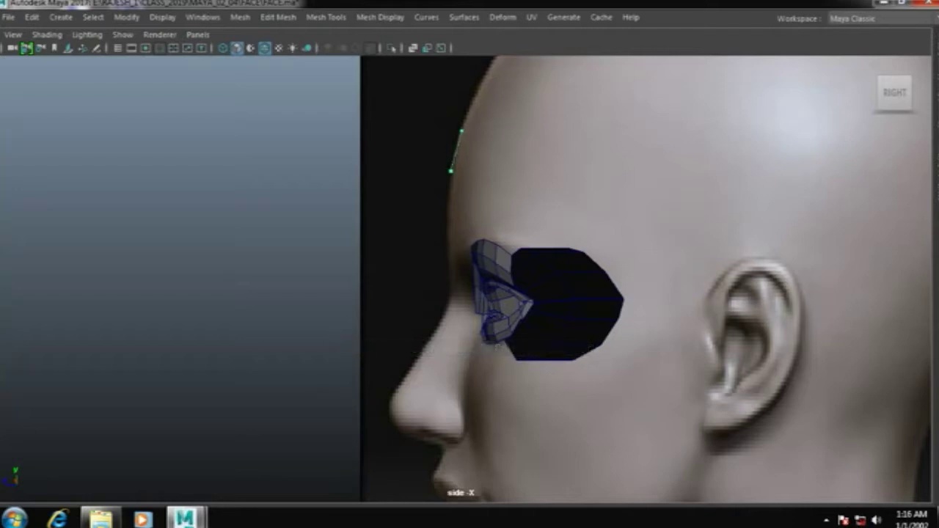
pyautogui.click(449, 265)
pyautogui.keyDown('alt'); pyautogui.moveTo(646, 331); pyautogui.dragTo(646, 213, button='middle'); pyautogui.keyUp('alt')
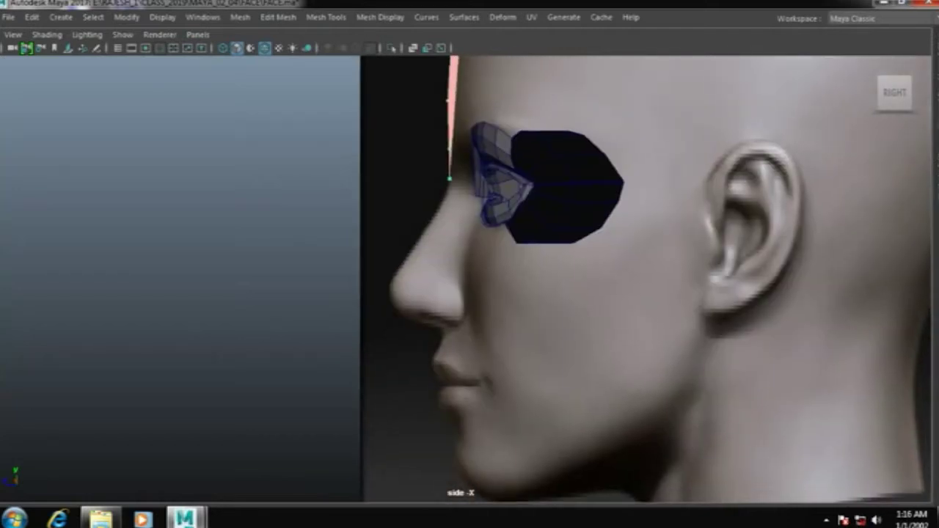
pyautogui.click(424, 224)
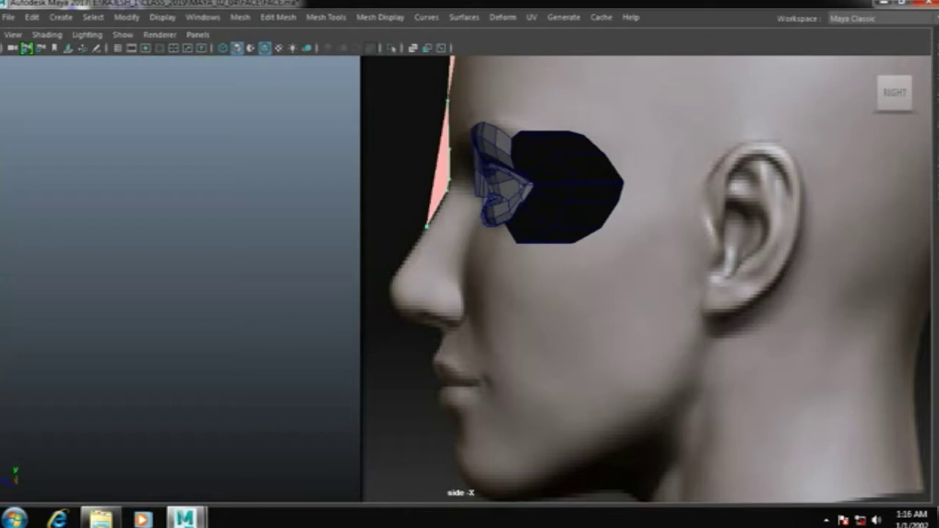
pyautogui.click(405, 257)
pyautogui.keyDown('alt'); pyautogui.moveTo(646, 331); pyautogui.dragTo(646, 235, button='middle'); pyautogui.keyUp('alt')
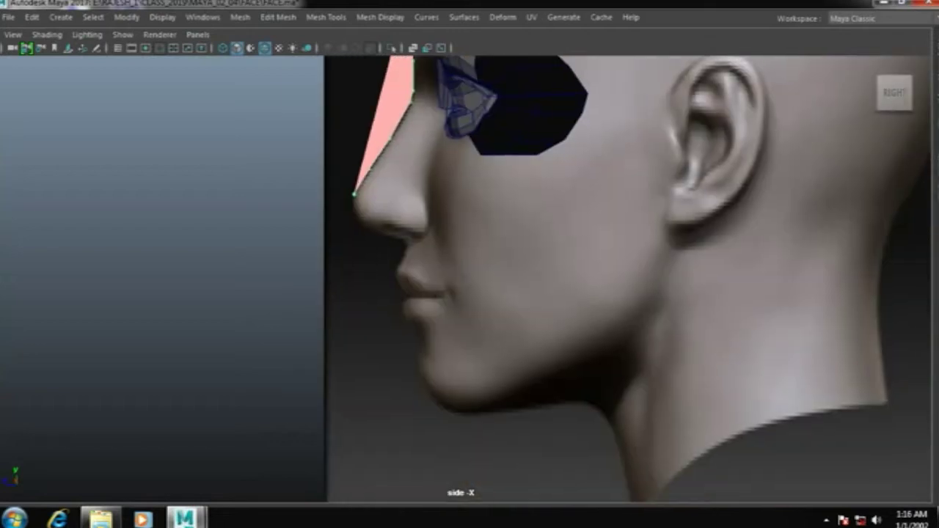
pyautogui.scroll(2, 665, 294)
# Continue the outline around the nose tip, under the nose, over the lips and to the chin
pyautogui.click(336, 204)
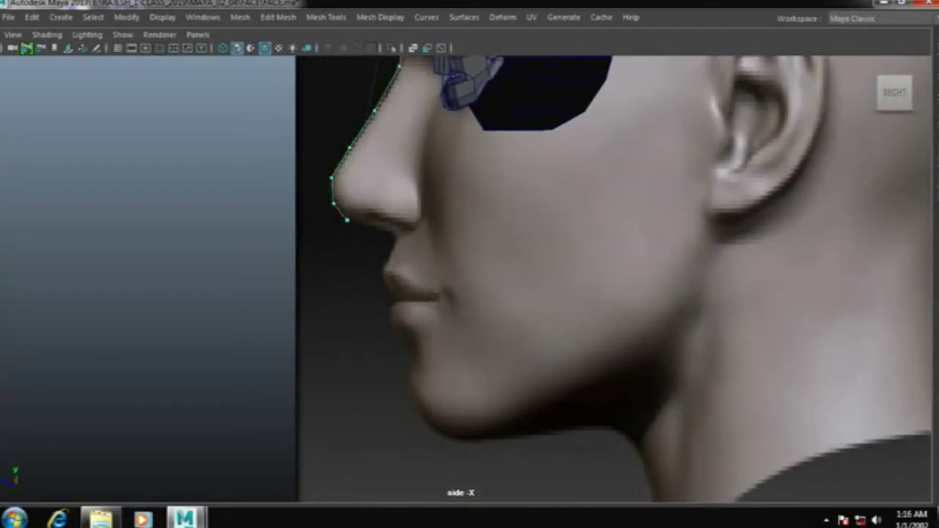
pyautogui.click(395, 232)
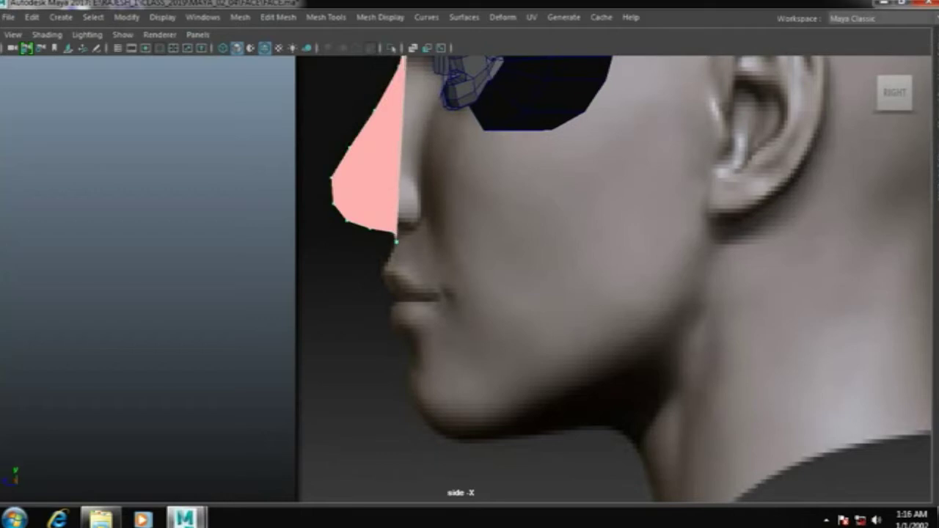
pyautogui.click(386, 259)
pyautogui.click(380, 273)
pyautogui.click(388, 293)
pyautogui.scroll(2, 579, 279)
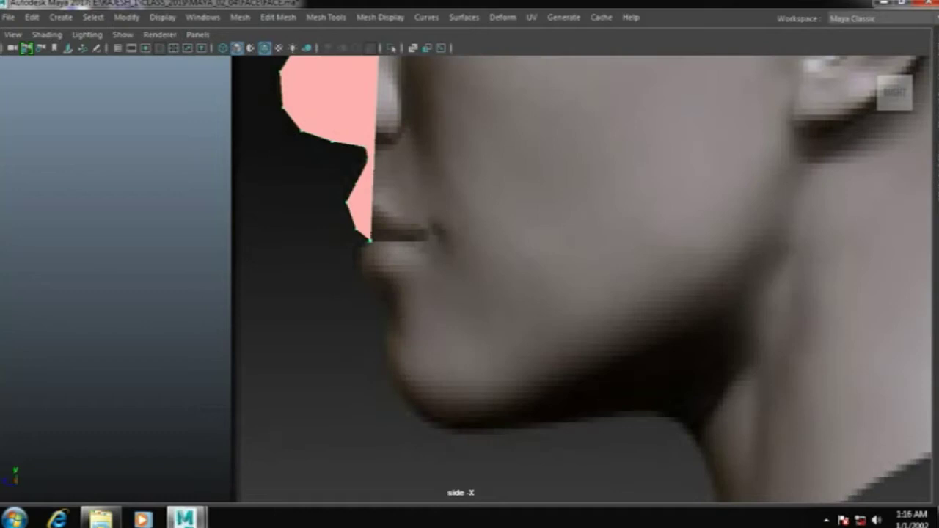
pyautogui.click(357, 254)
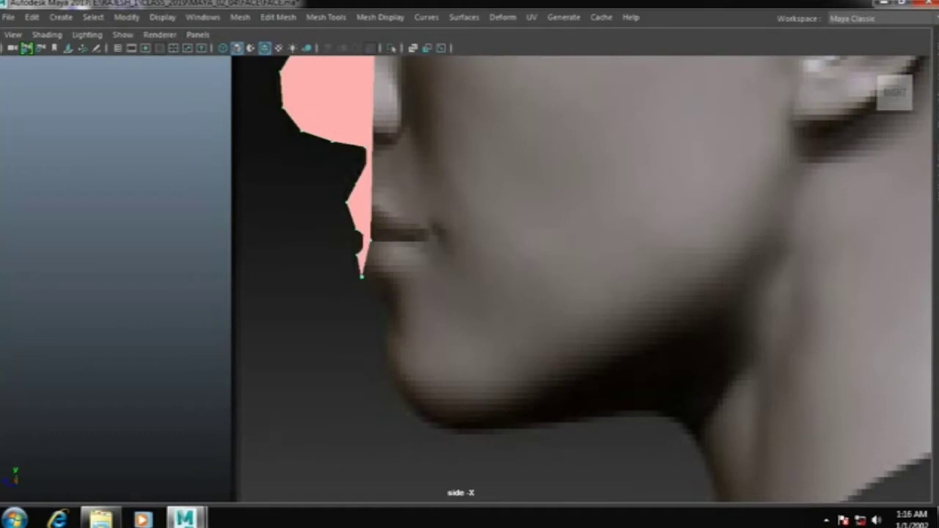
pyautogui.click(392, 301)
pyautogui.click(390, 335)
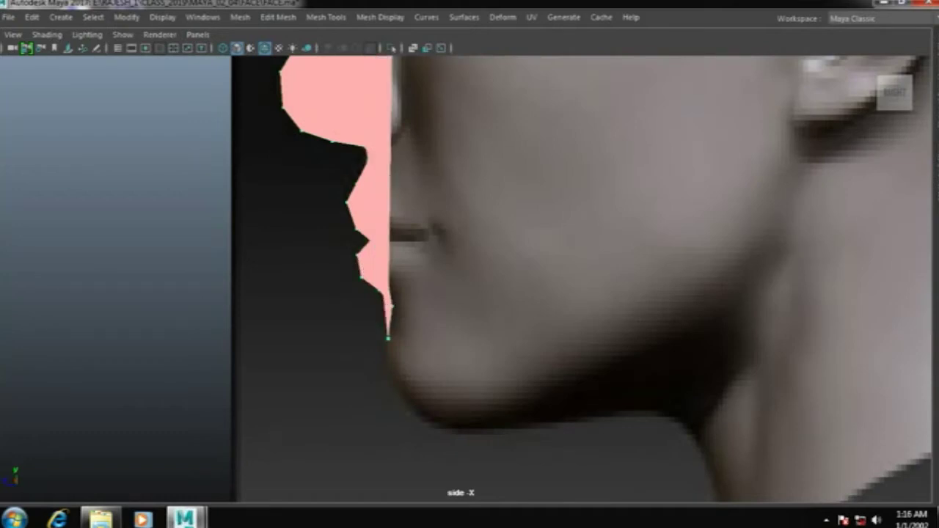
# Add the last vertices under the chin and along the underside of the jaw
pyautogui.keyDown('alt'); pyautogui.moveTo(390, 335); pyautogui.dragTo(332, 214, button='middle'); pyautogui.keyUp('alt')
pyautogui.click(352, 281)
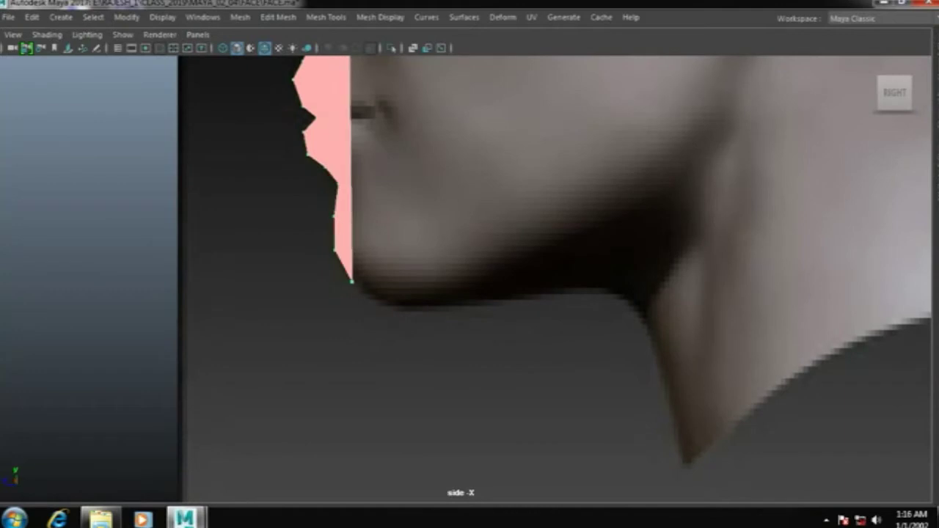
pyautogui.click(375, 300)
pyautogui.click(404, 301)
pyautogui.moveTo(180, 294); pyautogui.dragTo(111, 294)
pyautogui.click(402, 296)
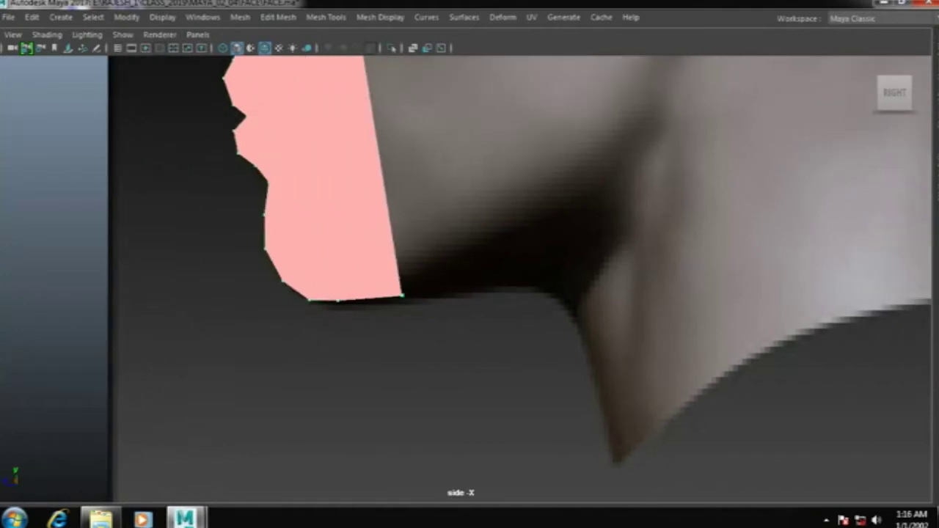
pyautogui.scroll(-3, 556, 293)
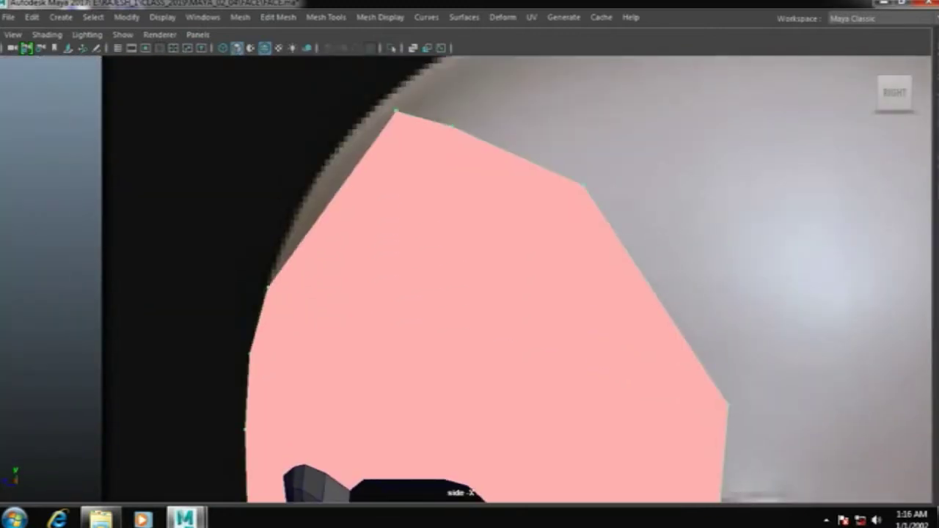
# Finish the traced polygon and extrude its face into a thin slab
pyautogui.press('Return')
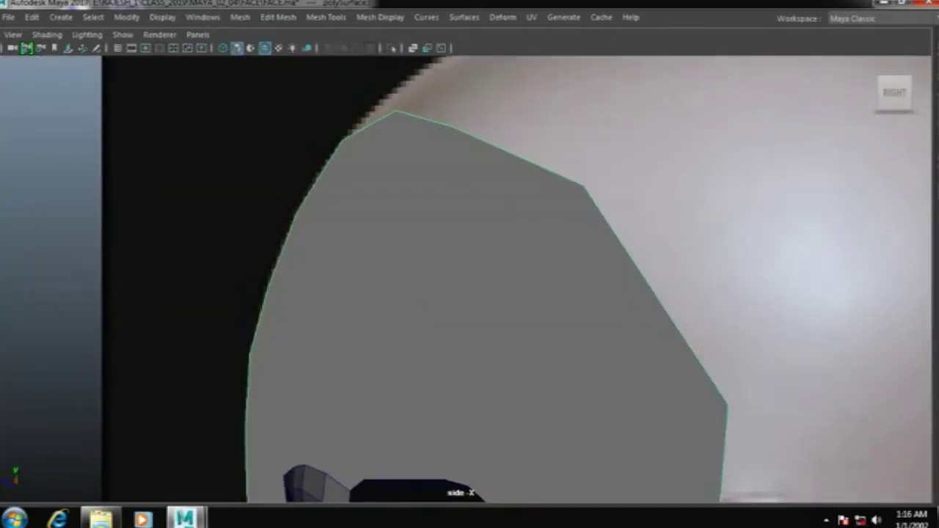
pyautogui.press('space')
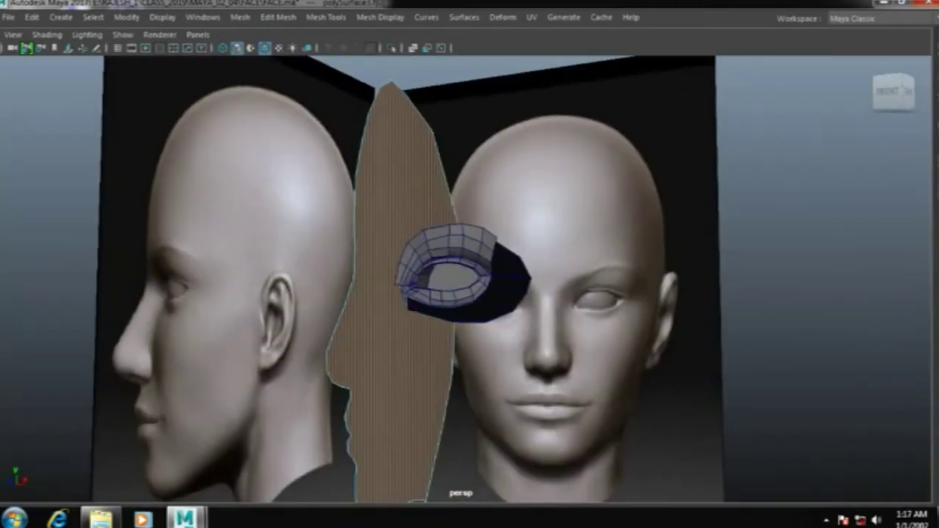
pyautogui.keyDown('shift'); pyautogui.moveTo(394, 227); pyautogui.dragTo(387, 254, button='right'); pyautogui.keyUp('shift')
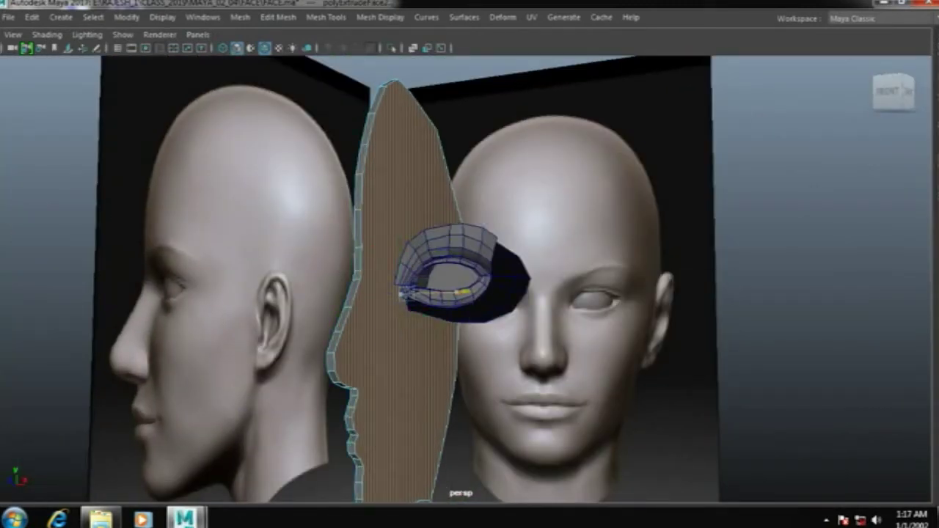
pyautogui.keyDown('alt'); pyautogui.moveTo(403, 294); pyautogui.dragTo(527, 363); pyautogui.keyUp('alt')
pyautogui.press('space')
pyautogui.moveTo(601, 285); pyautogui.dragTo(621, 268)
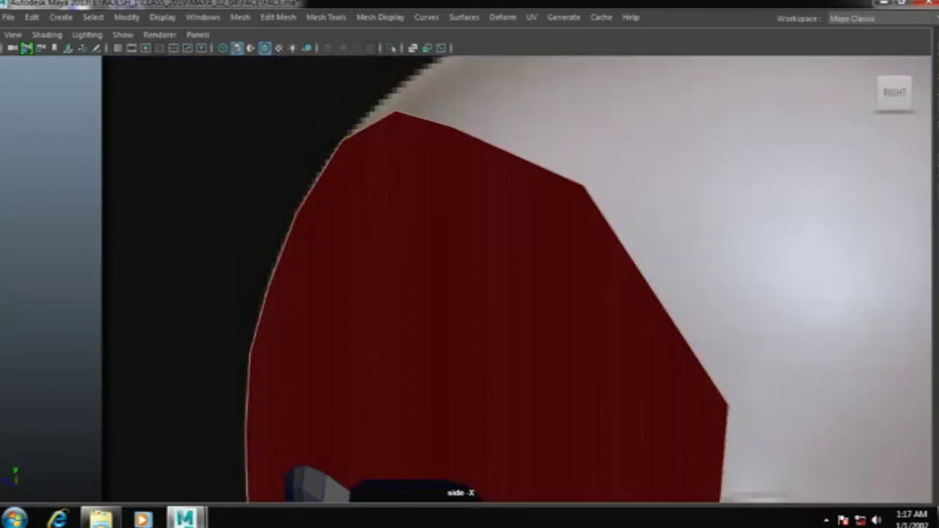
# Delete both large flat side faces, leaving only the narrow outline strip
pyautogui.hotkey('ctrl', 'z')
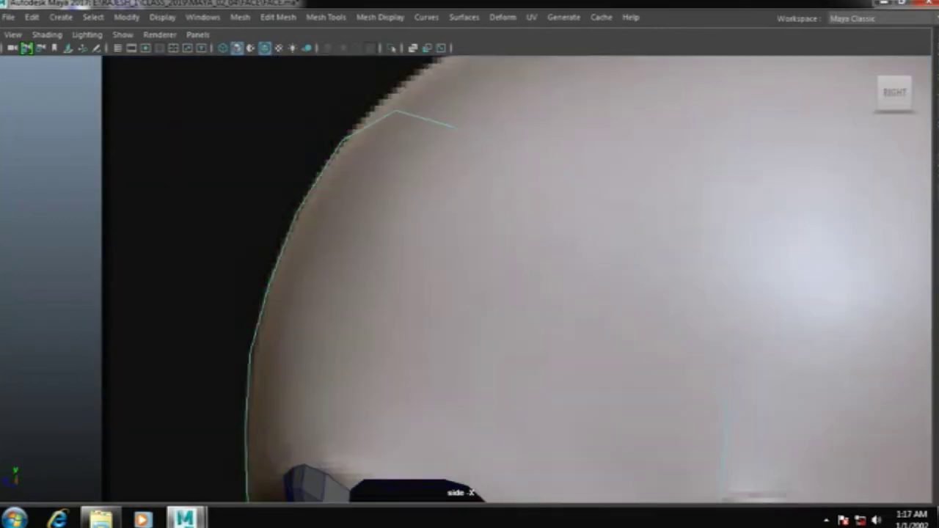
pyautogui.press('a')
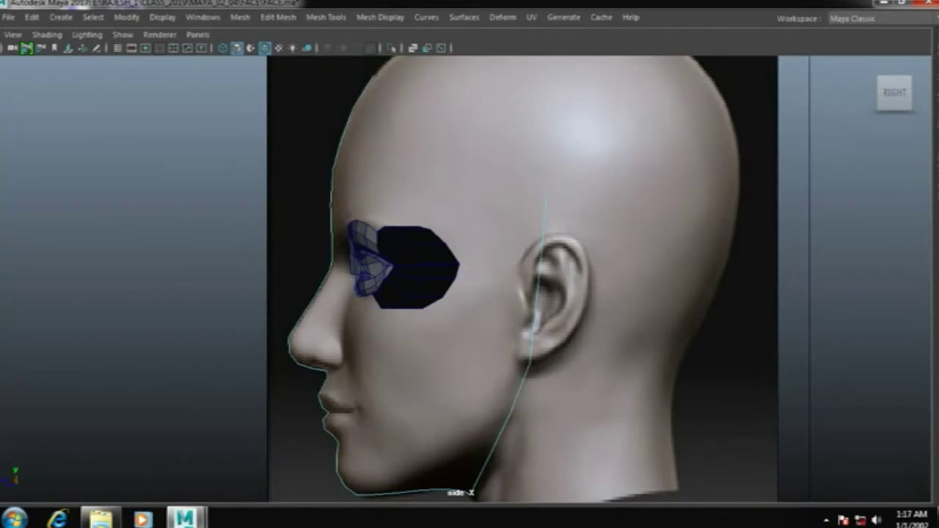
pyautogui.click(461, 297)
pyautogui.hotkey('ctrl', 'z')
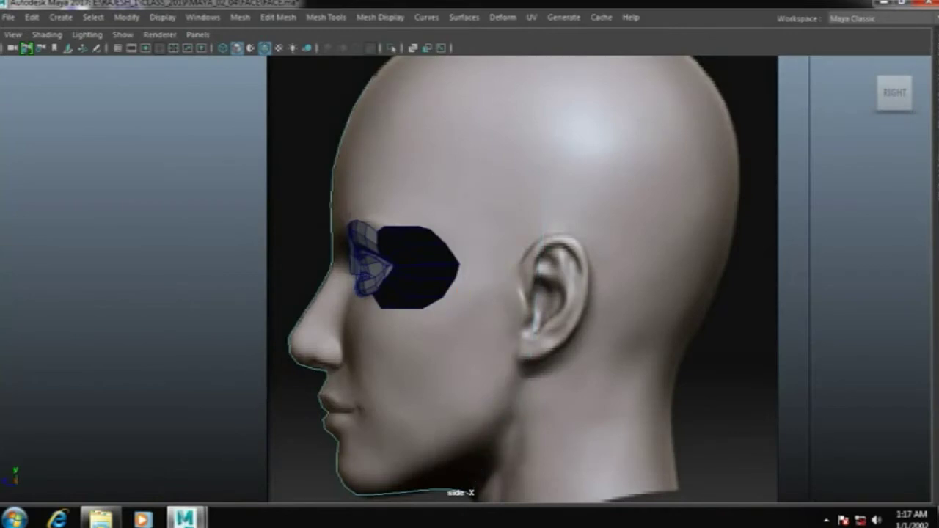
pyautogui.keyDown('alt'); pyautogui.moveTo(396, 338); pyautogui.dragTo(458, 337, button='middle'); pyautogui.keyUp('alt')
pyautogui.scroll(5, 458, 338)
# Switch to edge mode and check the strip against both reference images in perspective view
pyautogui.moveTo(457, 334); pyautogui.dragTo(474, 109, button='right')
pyautogui.press('space')
pyautogui.moveTo(452, 269); pyautogui.dragTo(461, 122)
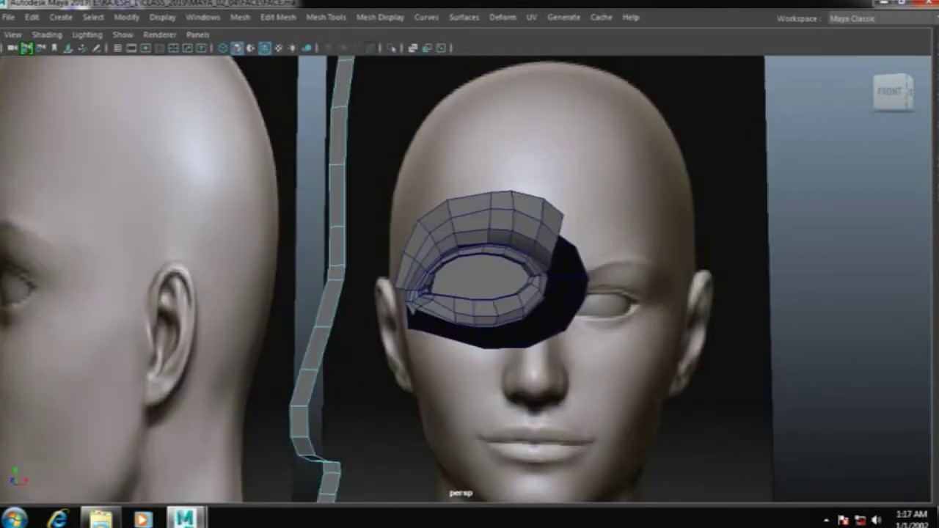
pyautogui.keyDown('alt'); pyautogui.moveTo(469, 293); pyautogui.dragTo(323, 294); pyautogui.keyUp('alt')
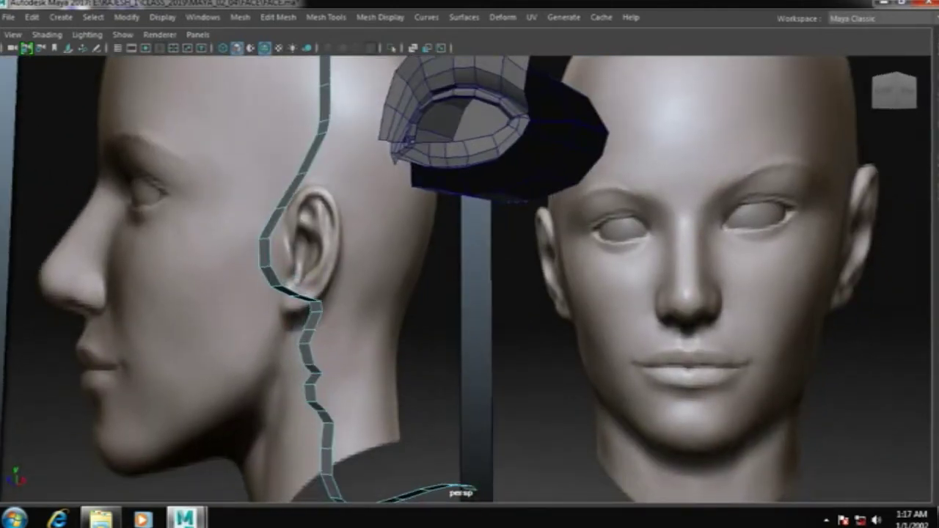
pyautogui.keyDown('alt'); pyautogui.moveTo(469, 294); pyautogui.dragTo(411, 278); pyautogui.keyUp('alt')
pyautogui.click(285, 253)
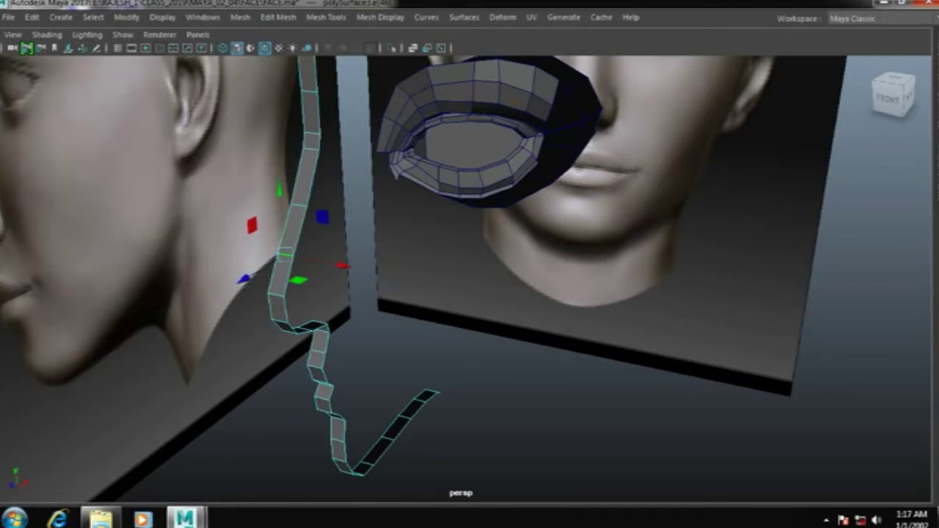
pyautogui.press('space')
# Zoom in on the nose and compare the strip to the reference in side and perspective views
pyautogui.scroll(5, 469, 294)
pyautogui.scroll(4, 470, 293)
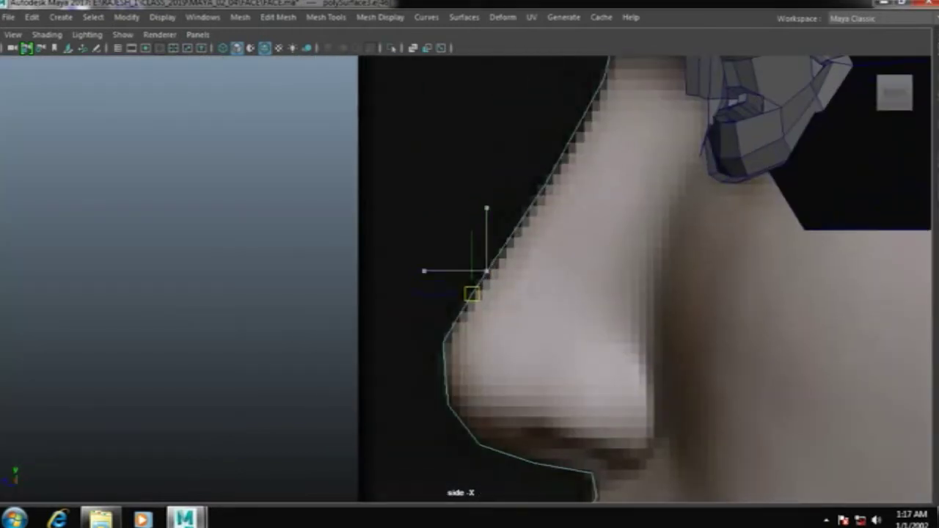
pyautogui.keyDown('shift'); pyautogui.moveTo(507, 176); pyautogui.dragTo(425, 195, button='right'); pyautogui.keyUp('shift')
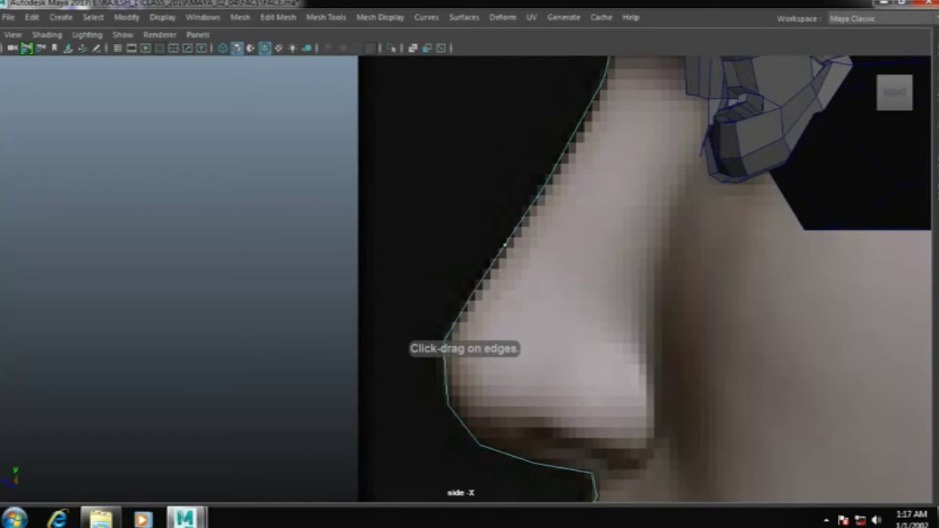
pyautogui.press('space')
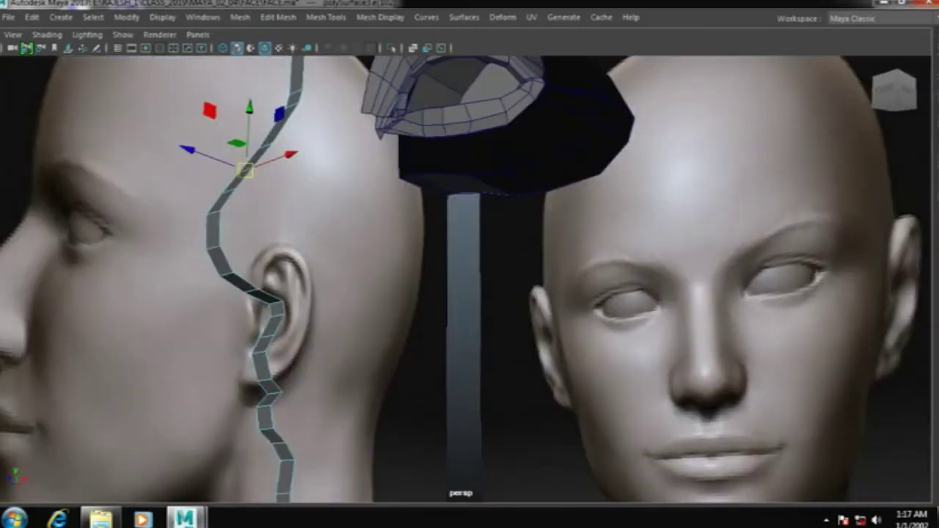
pyautogui.click(265, 292)
pyautogui.keyDown('alt'); pyautogui.moveTo(308, 294); pyautogui.dragTo(325, 269); pyautogui.keyUp('alt')
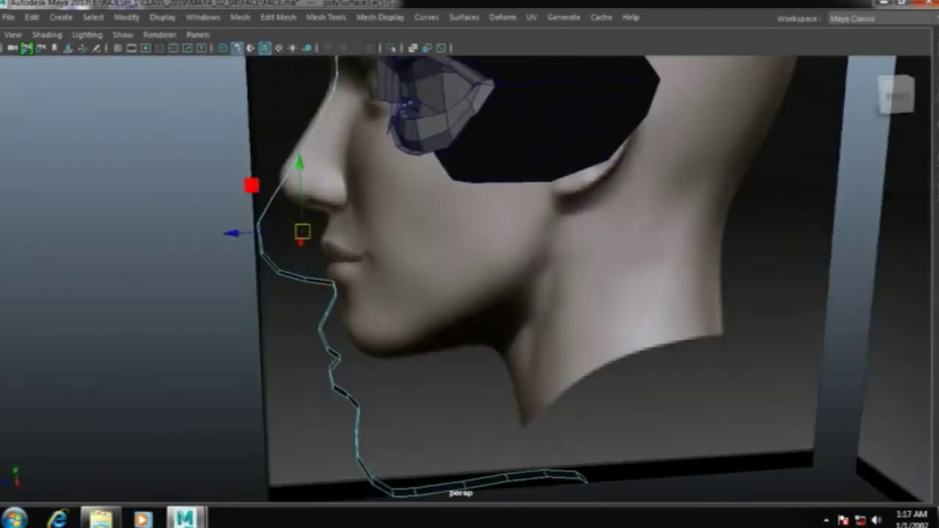
pyautogui.press('space')
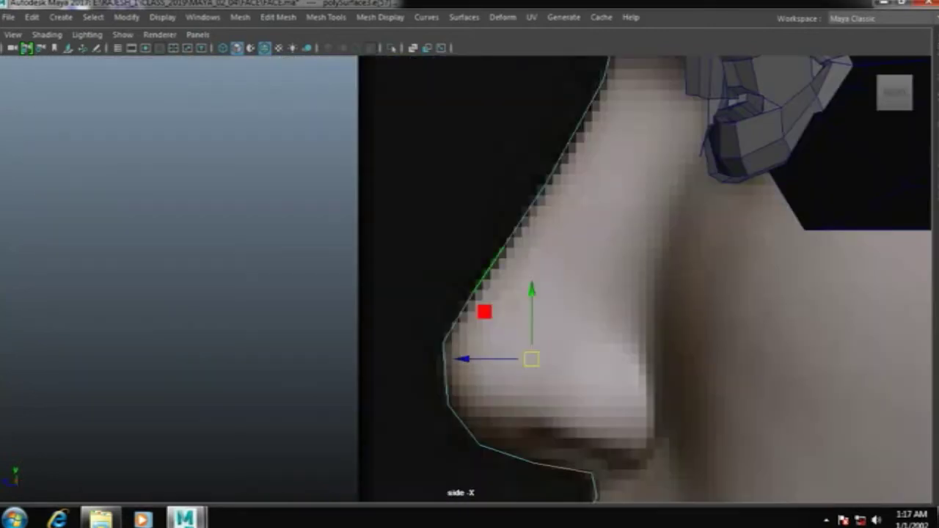
# Select the two nose edges on the strip and bring up the edge operations for bridging
pyautogui.press('F9')
pyautogui.moveTo(453, 203)
pyautogui.mouseDown()
pyautogui.moveTo(511, 296)
pyautogui.moveTo(519, 218)
pyautogui.mouseUp()
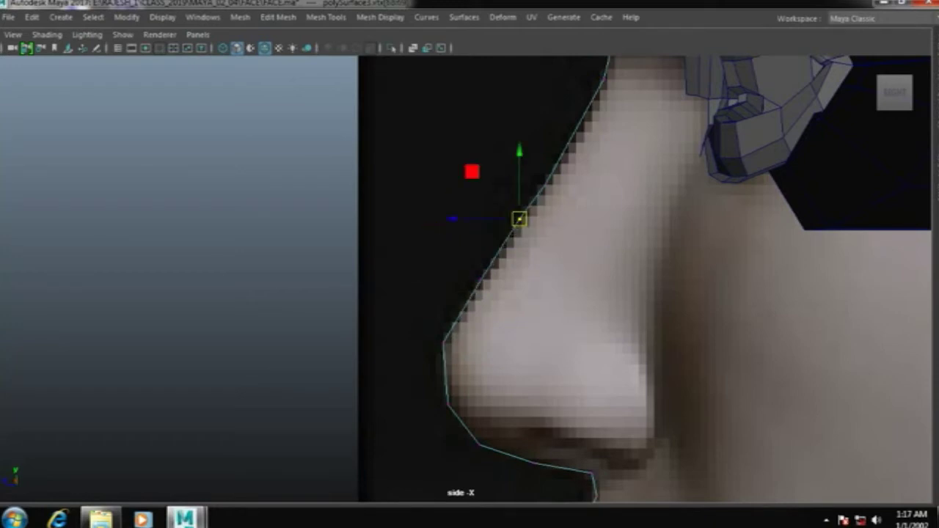
pyautogui.press('space')
pyautogui.click(362, 277)
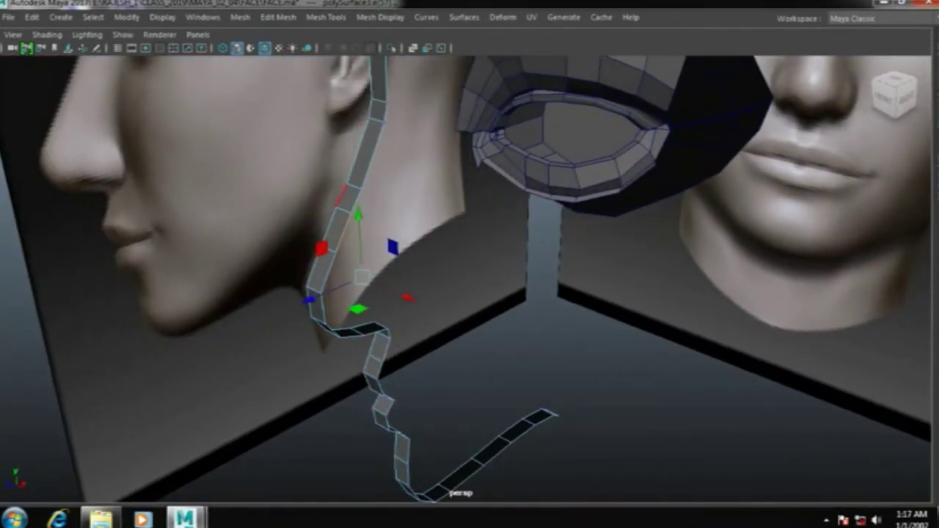
pyautogui.click(351, 209)
pyautogui.press('space')
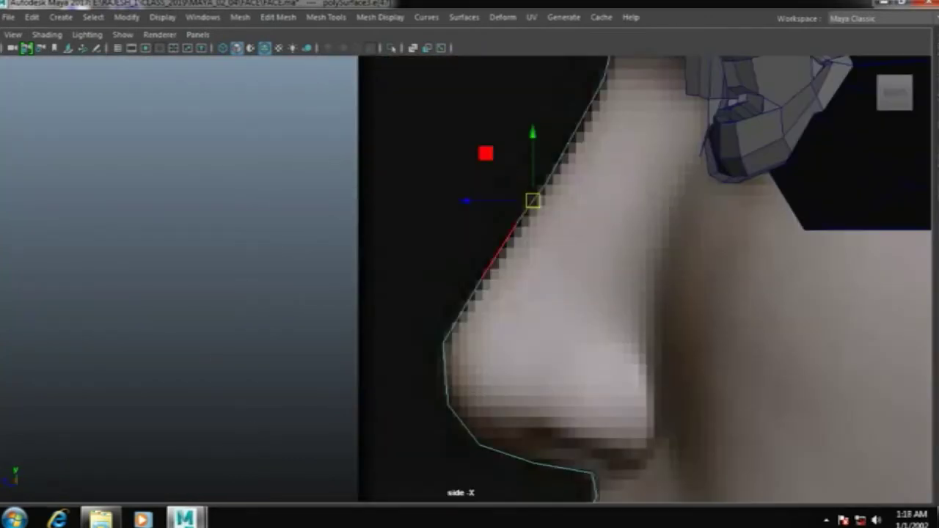
pyautogui.press('space')
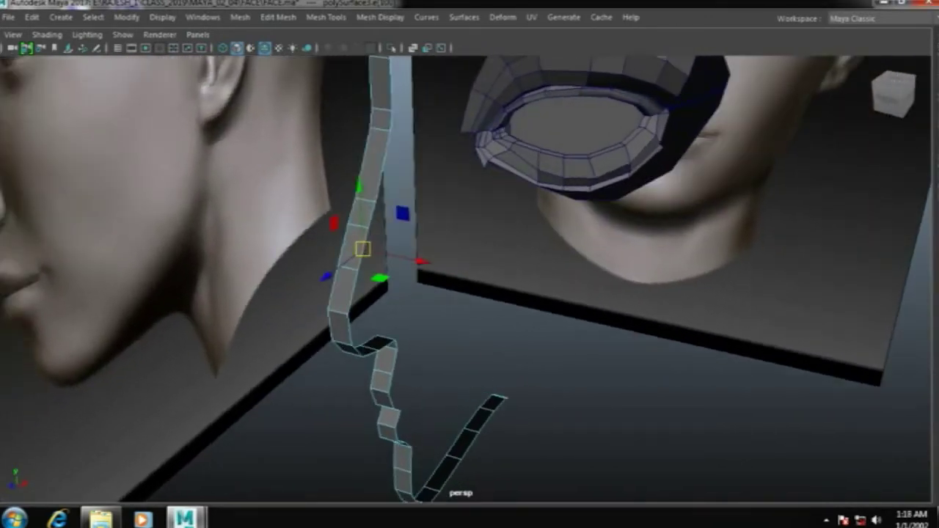
pyautogui.keyDown('alt'); pyautogui.moveTo(469, 294); pyautogui.dragTo(558, 294); pyautogui.keyUp('alt')
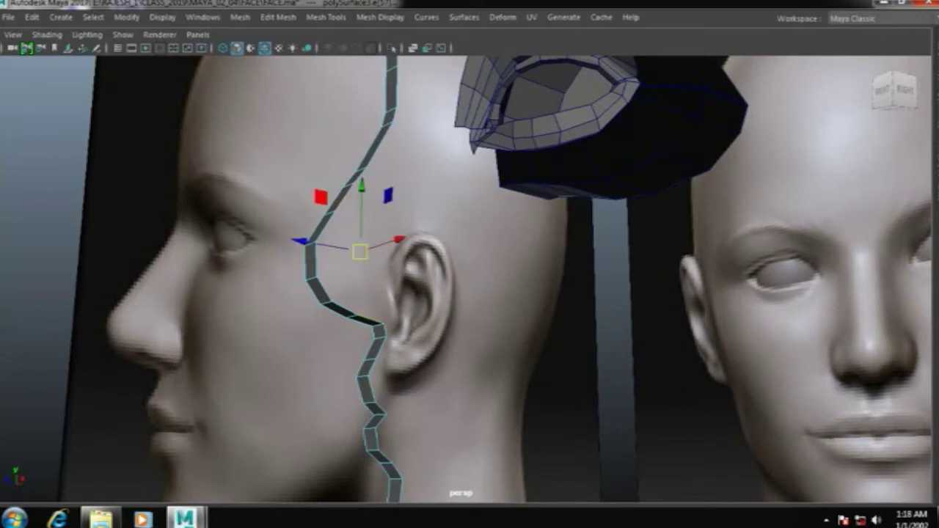
pyautogui.keyDown('shift'); pyautogui.moveTo(391, 257); pyautogui.dragTo(364, 427, button='right'); pyautogui.keyUp('shift')
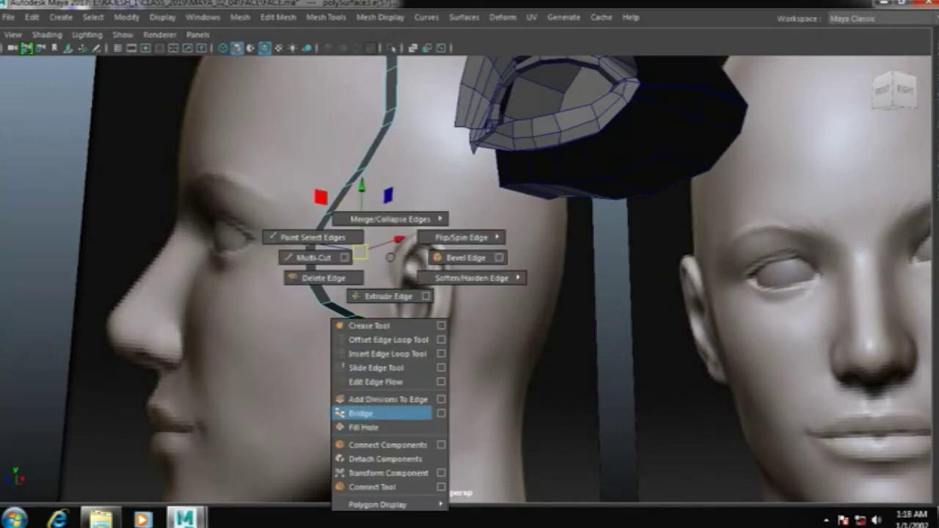
# Bridge the two nose edges with 2 divisions, then move and rotate the new faces to the nose outline
pyautogui.keyDown('shift'); pyautogui.moveTo(360, 414); pyautogui.dragTo(359, 414, button='right'); pyautogui.keyUp('shift')
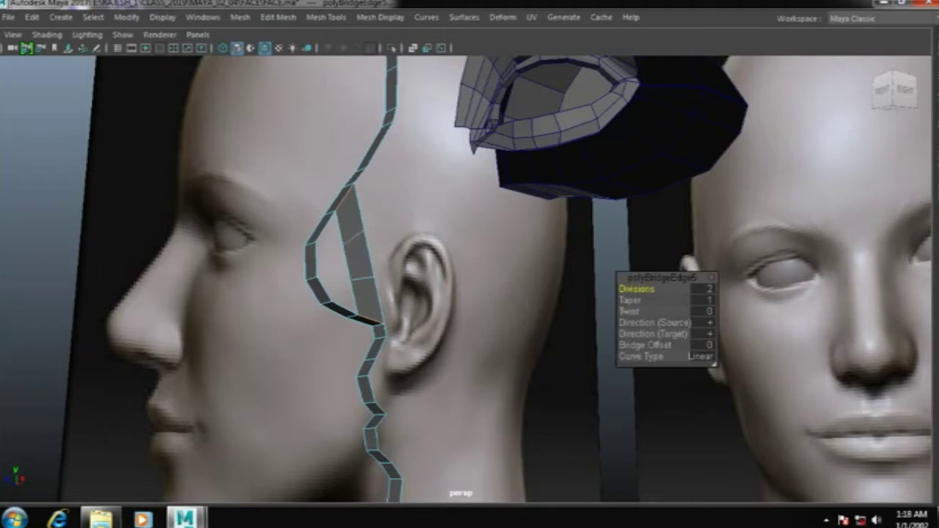
pyautogui.press('space')
pyautogui.moveTo(461, 326); pyautogui.dragTo(462, 352)
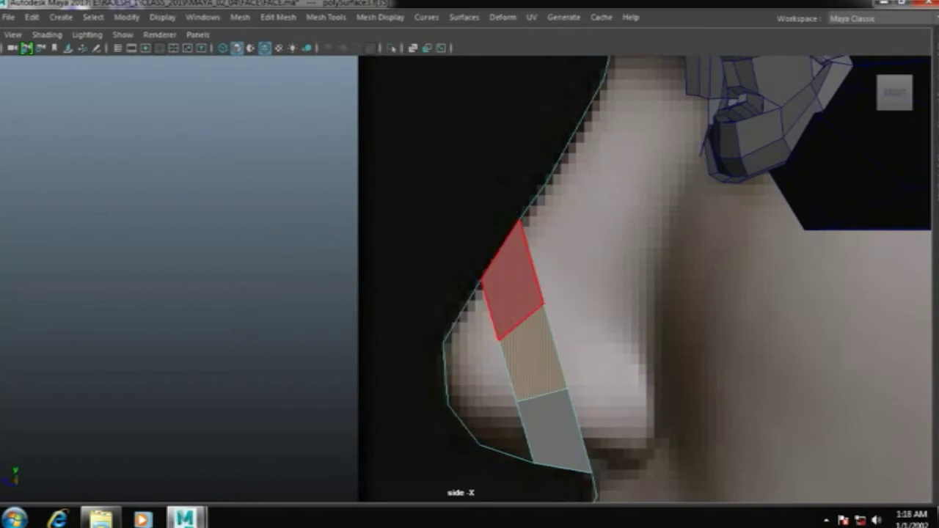
pyautogui.moveTo(531, 353); pyautogui.dragTo(630, 390)
pyautogui.press('e')
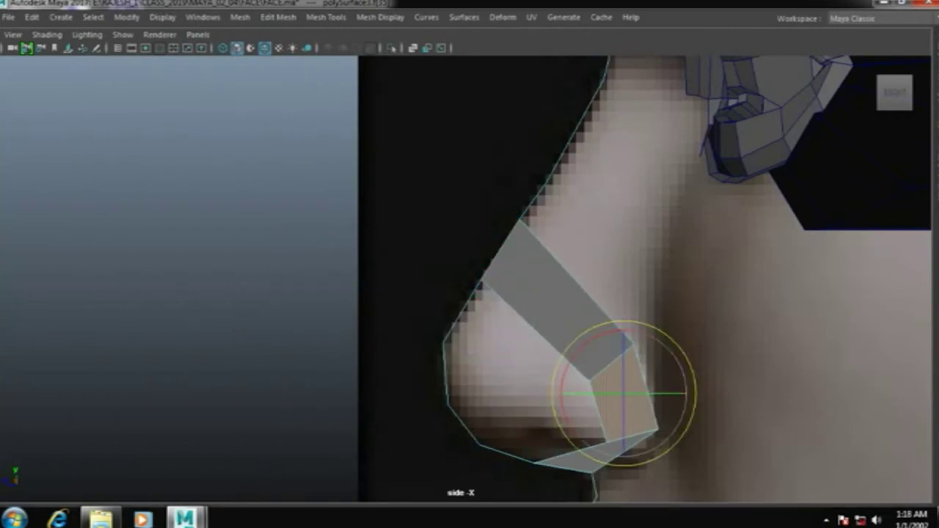
pyautogui.moveTo(675, 343); pyautogui.dragTo(692, 367)
# Move the nose-tip vertices onto the reference nose outline and select the back tip vertices
pyautogui.press('r')
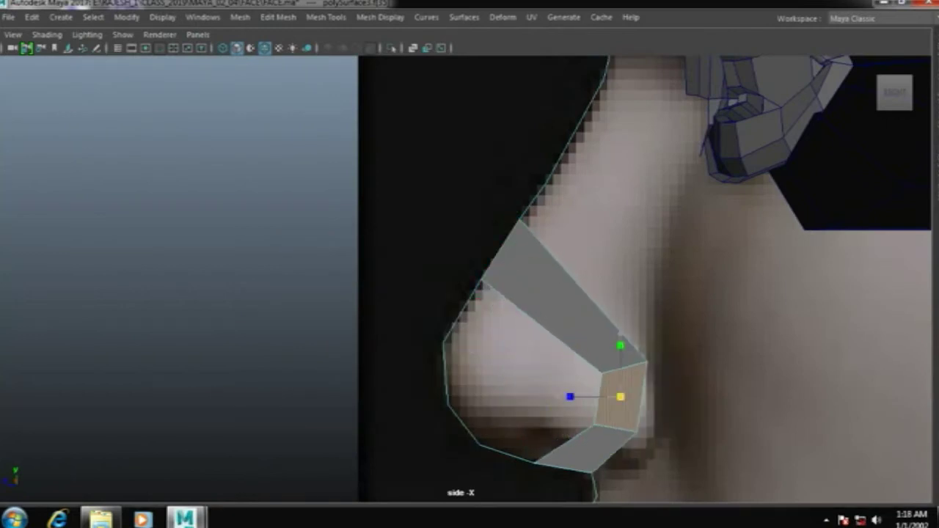
pyautogui.click(597, 399)
pyautogui.moveTo(597, 398); pyautogui.dragTo(587, 395)
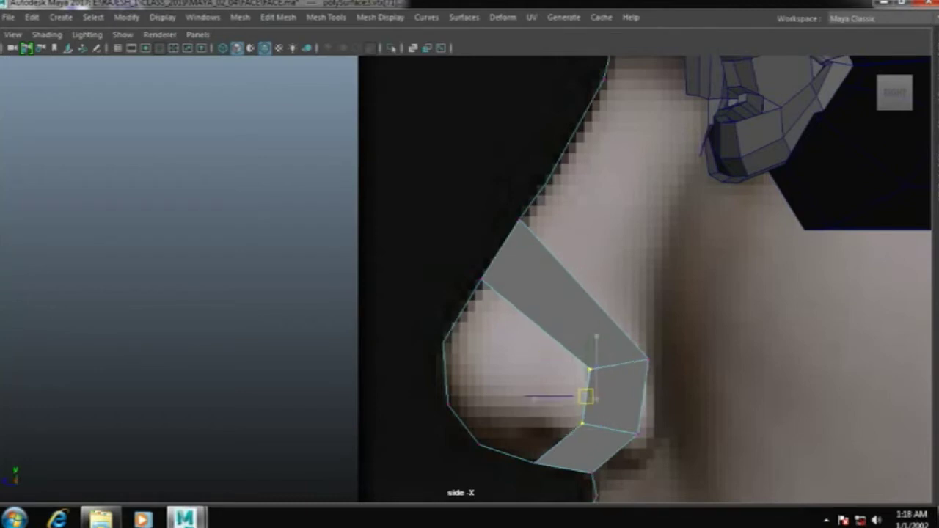
pyautogui.click(647, 359)
pyautogui.moveTo(647, 360); pyautogui.dragTo(655, 373)
pyautogui.click(637, 434)
pyautogui.moveTo(637, 434); pyautogui.dragTo(653, 441)
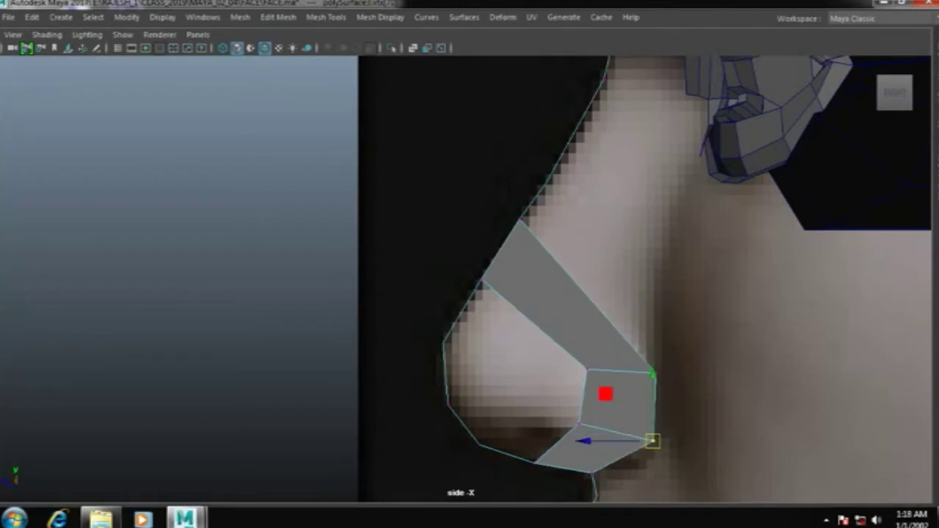
pyautogui.moveTo(806, 278); pyautogui.dragTo(725, 397)
# In front view, extrude the nose edge outward and rotate it to angle the nostril wing
pyautogui.press('space')
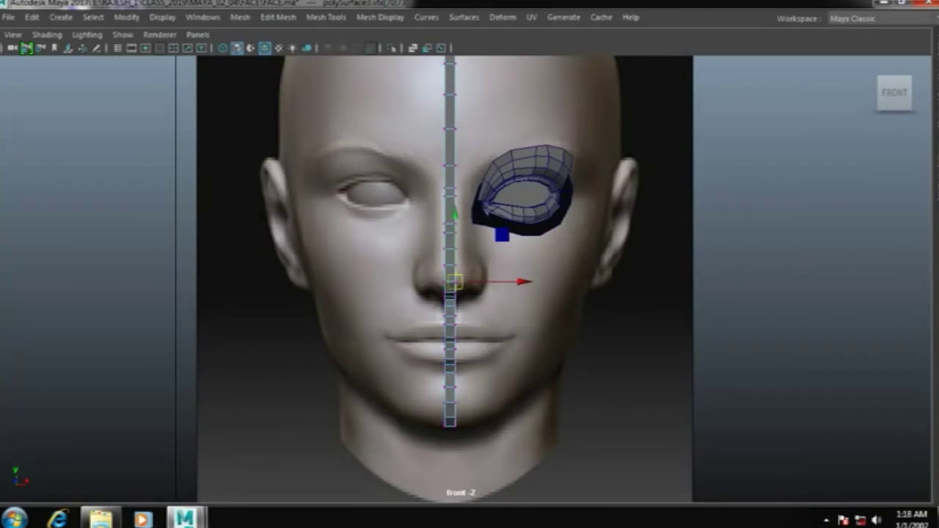
pyautogui.scroll(3, 455, 294)
pyautogui.scroll(3, 455, 294)
pyautogui.hotkey('ctrl', 'e')
pyautogui.moveTo(513, 297); pyautogui.dragTo(602, 297)
pyautogui.press('e')
pyautogui.moveTo(477, 264); pyautogui.dragTo(507, 345)
pyautogui.press('w')
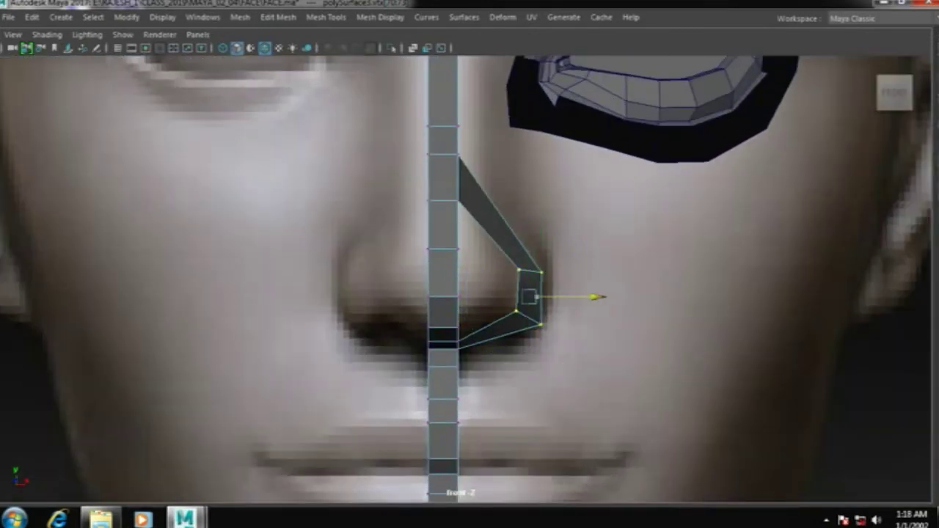
pyautogui.scroll(2, 464, 242)
pyautogui.scroll(2, 464, 242)
# Cap the open side of the nose with Fill Hole and inspect it from several views
pyautogui.press('space')
pyautogui.press('space')
pyautogui.keyDown('alt'); pyautogui.moveTo(661, 242); pyautogui.dragTo(602, 220, button='middle'); pyautogui.keyUp('alt')
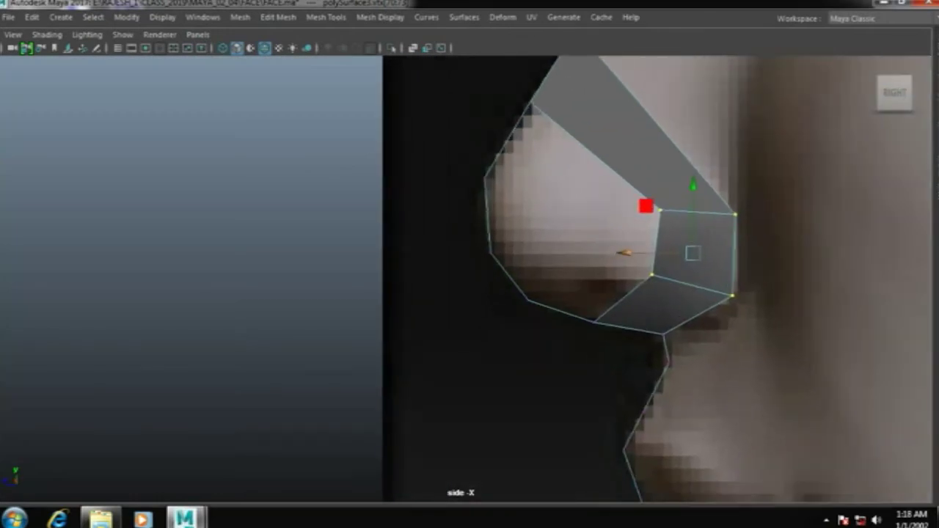
pyautogui.press('space')
pyautogui.moveTo(470, 279)
pyautogui.keyDown('alt'); pyautogui.mouseDown()
pyautogui.moveTo(558, 220)
pyautogui.moveTo(455, 242)
pyautogui.mouseUp(); pyautogui.keyUp('alt')
pyautogui.keyDown('shift'); pyautogui.moveTo(352, 250); pyautogui.dragTo(335, 419, button='right'); pyautogui.keyUp('shift')
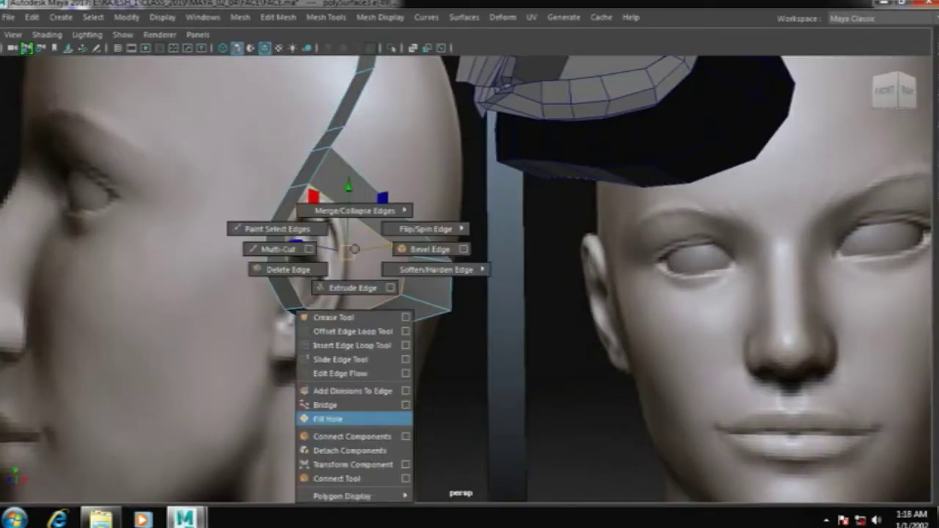
pyautogui.keyDown('alt'); pyautogui.moveTo(470, 279); pyautogui.dragTo(514, 242); pyautogui.keyUp('alt')
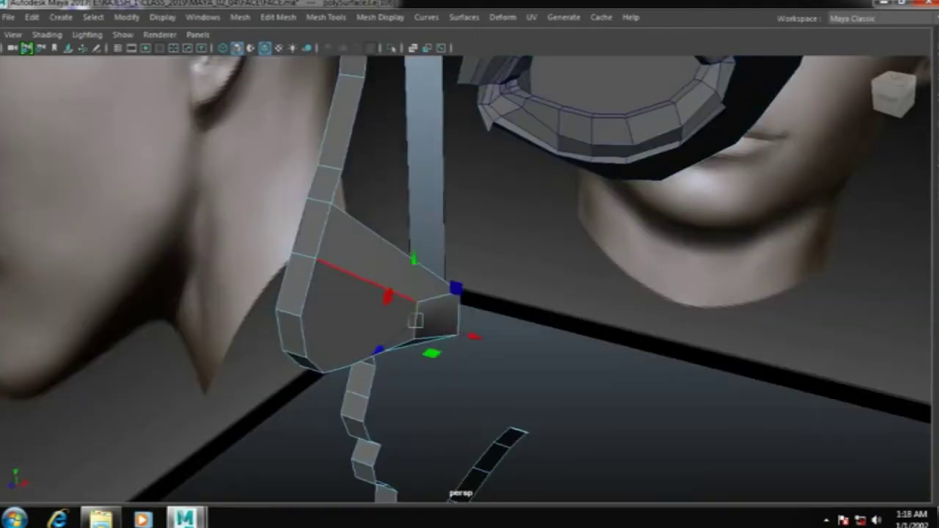
pyautogui.press('space')
pyautogui.moveTo(446, 268); pyautogui.dragTo(446, 308)
pyautogui.scroll(3, 440, 249)
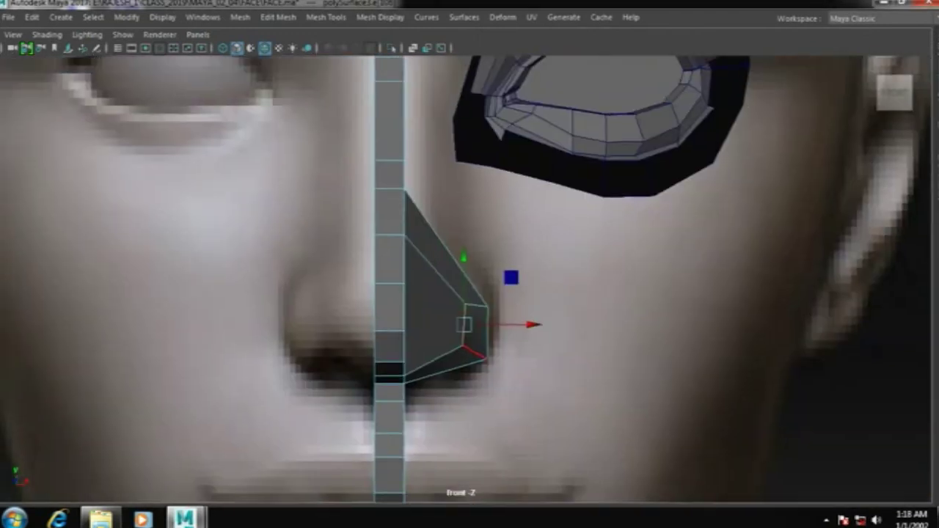
pyautogui.scroll(2, 436, 246)
# Use Multi-Cut to slice a new edge across the nose-tip face to its left edge
pyautogui.keyDown('shift'); pyautogui.rightClick(433, 242); pyautogui.keyUp('shift')
pyautogui.keyDown('shift'); pyautogui.moveTo(422, 174); pyautogui.dragTo(337, 195, button='right'); pyautogui.keyUp('shift')
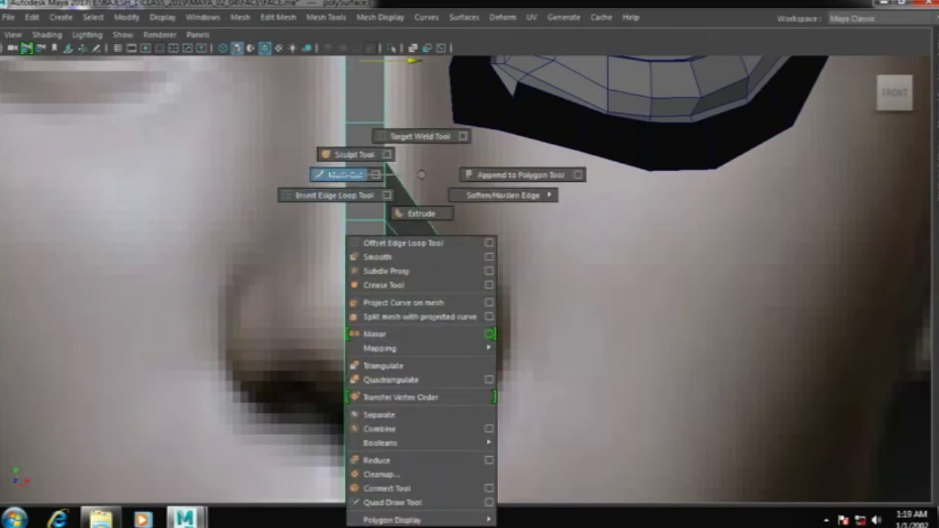
pyautogui.keyDown('shift'); pyautogui.moveTo(345, 174); pyautogui.dragTo(345, 174, button='right'); pyautogui.keyUp('shift')
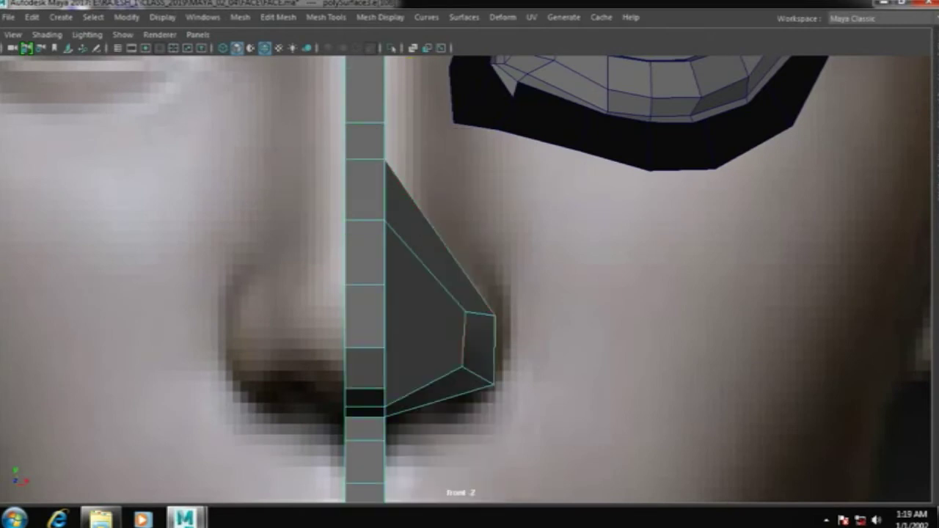
pyautogui.click(427, 268)
pyautogui.click(384, 285)
pyautogui.press('Return')
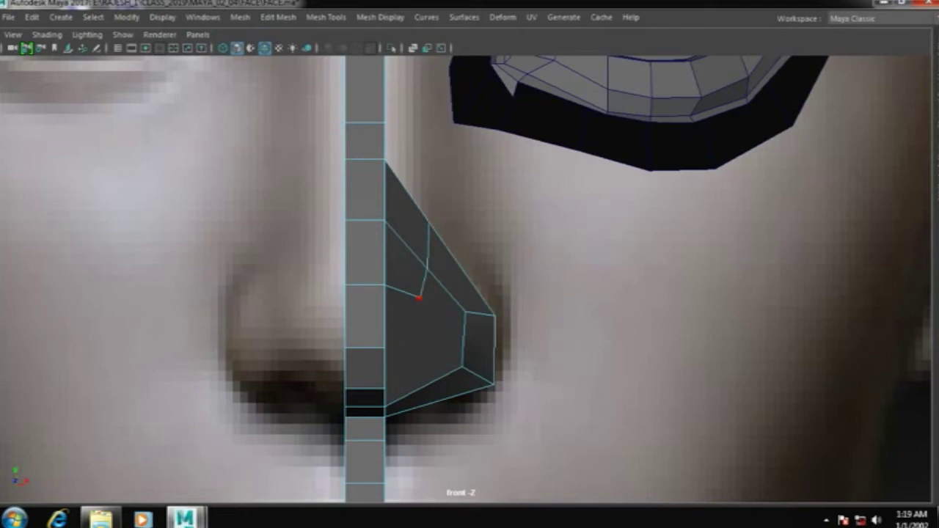
# Add further Multi-Cut edges from a nose vertex across the tip faces
pyautogui.click(420, 297)
pyautogui.press('Return')
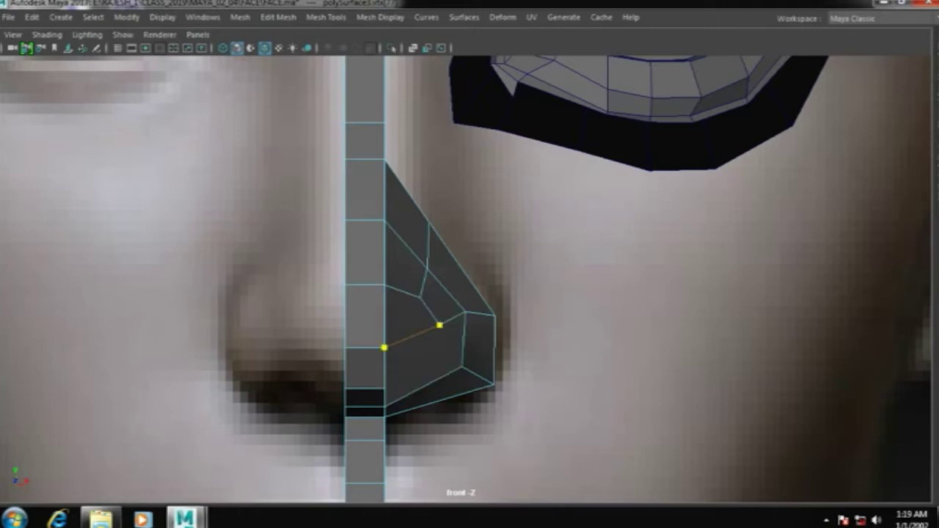
pyautogui.press('Return')
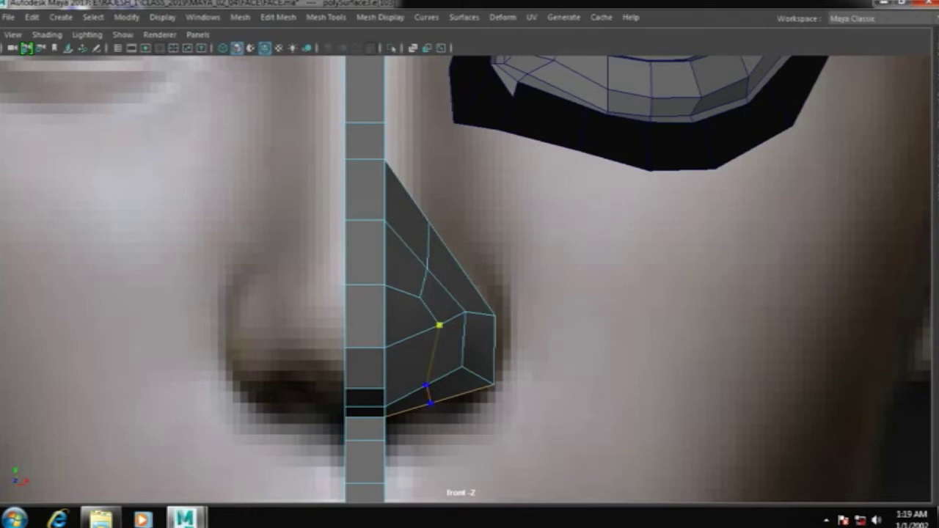
pyautogui.press('Return')
pyautogui.scroll(3, 485, 434)
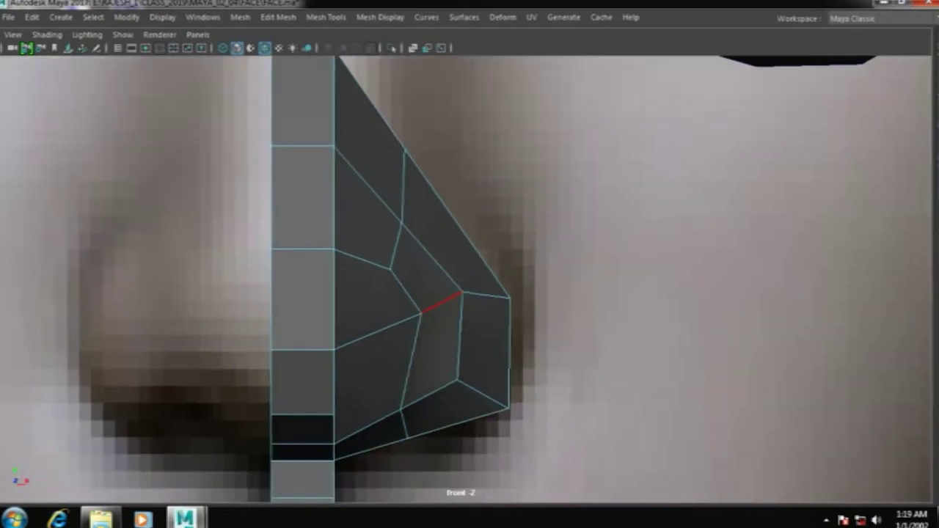
# In side view, move the nose-tip vertices onto the reference profile, using wireframe to compare
pyautogui.press('space')
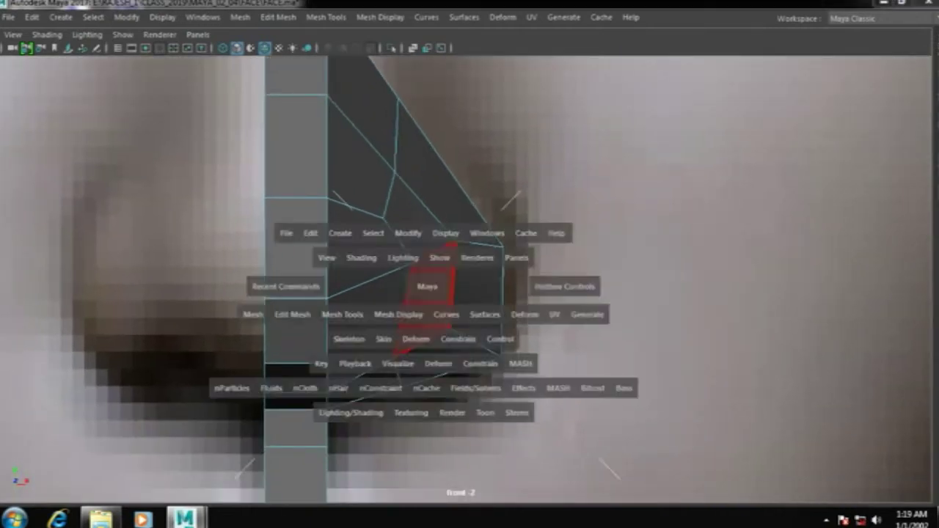
pyautogui.moveTo(429, 282); pyautogui.dragTo(499, 283)
pyautogui.click(520, 327)
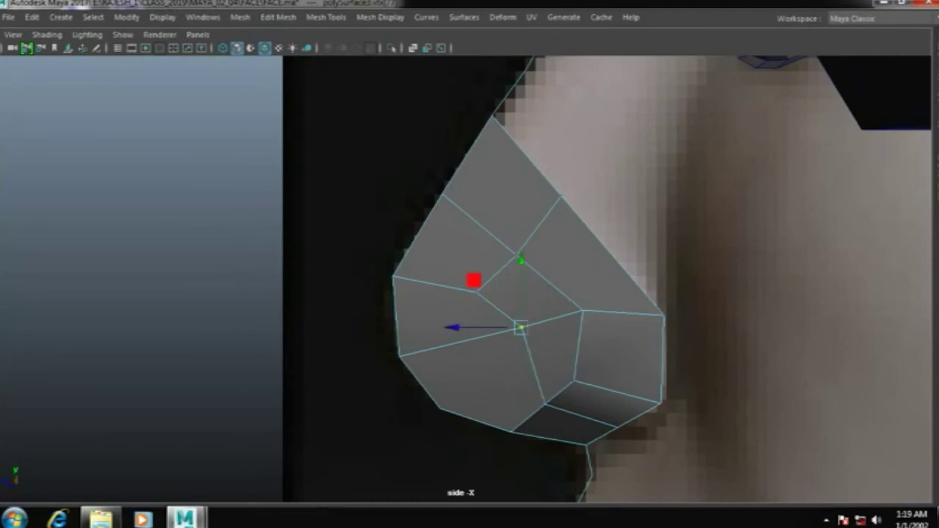
pyautogui.moveTo(520, 328)
pyautogui.mouseDown()
pyautogui.moveTo(474, 355)
pyautogui.moveTo(443, 282)
pyautogui.moveTo(513, 254)
pyautogui.moveTo(497, 222)
pyautogui.moveTo(560, 196)
pyautogui.moveTo(539, 168)
pyautogui.moveTo(449, 290)
pyautogui.mouseUp()
pyautogui.moveTo(473, 368); pyautogui.dragTo(470, 363)
pyautogui.moveTo(544, 405)
pyautogui.mouseDown()
pyautogui.moveTo(540, 415)
pyautogui.moveTo(532, 402)
pyautogui.moveTo(594, 364)
pyautogui.mouseUp()
pyautogui.press('4')
pyautogui.click(573, 382)
pyautogui.keyDown('alt'); pyautogui.moveTo(539, 315); pyautogui.dragTo(564, 344, button='middle'); pyautogui.keyUp('alt')
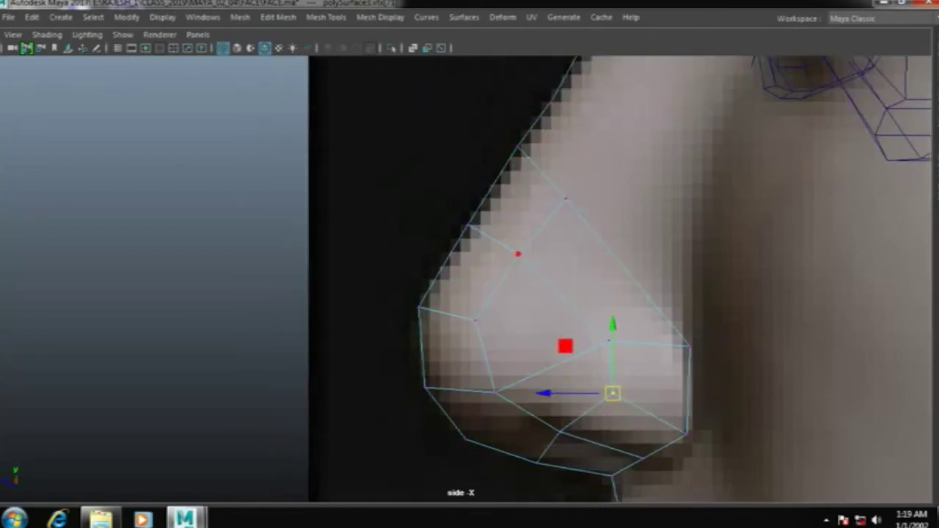
# In front view, adjust the lower and upper nose vertices to the reference nostril outline
pyautogui.press('space')
pyautogui.moveTo(577, 360); pyautogui.dragTo(553, 195)
pyautogui.scroll(1, 465, 283)
pyautogui.moveTo(437, 330)
pyautogui.mouseDown()
pyautogui.moveTo(465, 353)
pyautogui.moveTo(452, 341)
pyautogui.mouseUp()
pyautogui.click(482, 282)
pyautogui.click(456, 343)
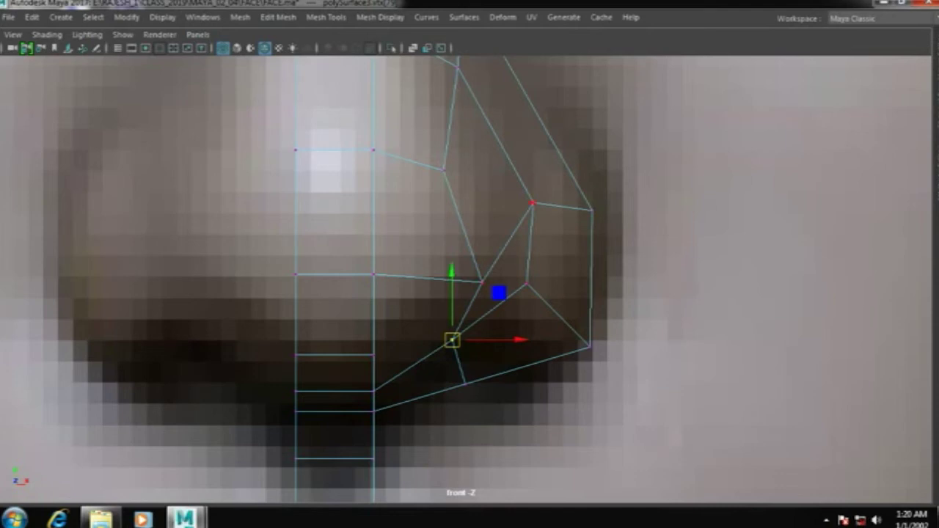
# Raise the upper nostril vertex and chamfer the lower nostril vertex into a new face
pyautogui.click(481, 283)
pyautogui.moveTo(480, 282); pyautogui.dragTo(472, 244)
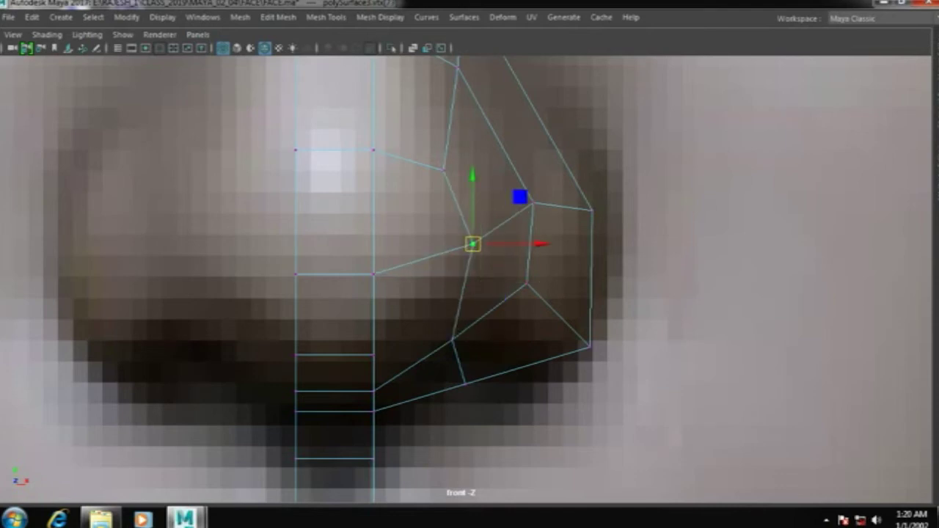
pyautogui.keyDown('alt'); pyautogui.moveTo(465, 383); pyautogui.dragTo(474, 343, button='middle'); pyautogui.keyUp('alt')
pyautogui.click(460, 298)
pyautogui.keyDown('shift'); pyautogui.moveTo(460, 298); pyautogui.dragTo(536, 292, button='right'); pyautogui.keyUp('shift')
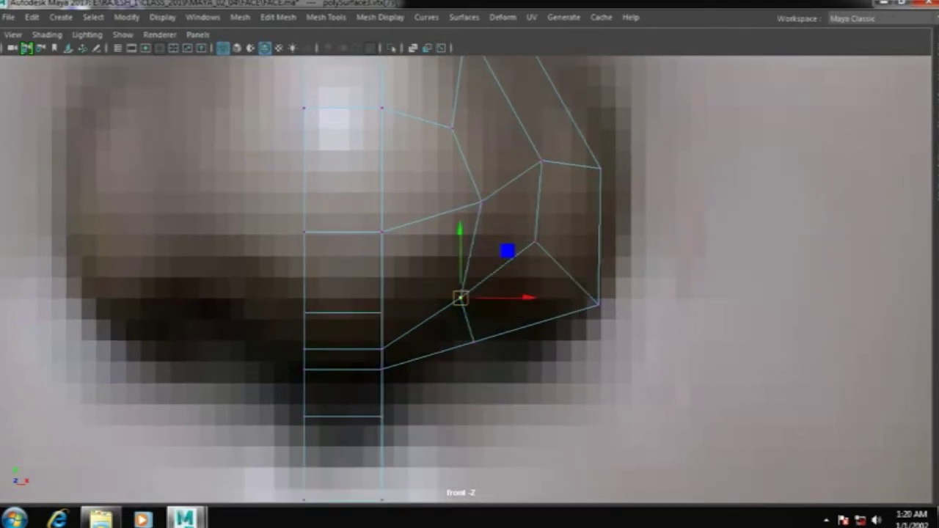
# Rotate the new chamfer face slightly
pyautogui.press('F11')
pyautogui.click(458, 293)
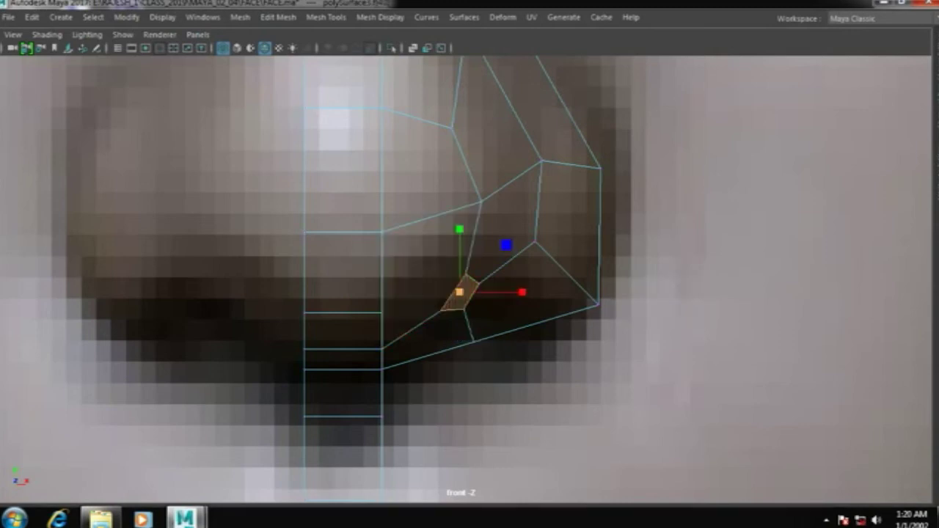
pyautogui.press('e')
pyautogui.moveTo(518, 252); pyautogui.dragTo(572, 305)
# Move one vertex of the chamfer face to the right
pyautogui.press('F9')
pyautogui.click(471, 261)
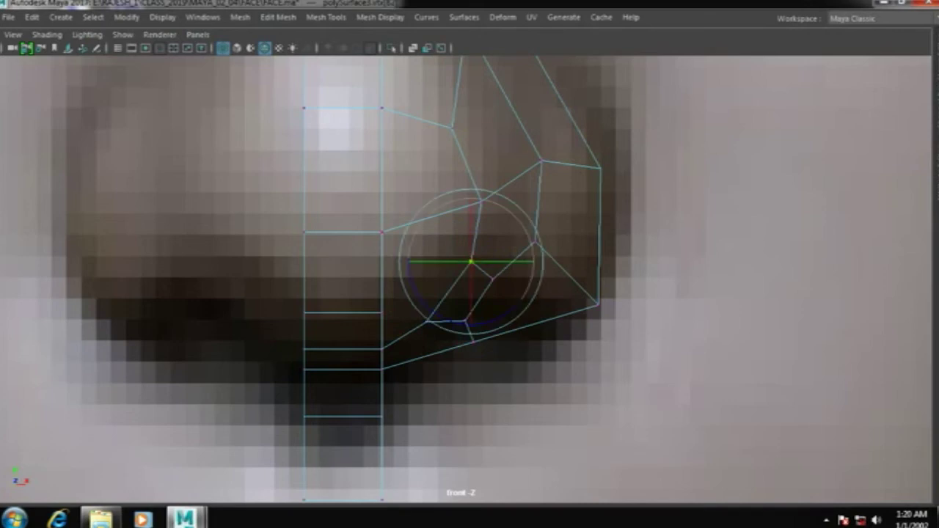
pyautogui.press('Escape')
pyautogui.press('w')
pyautogui.click(493, 279)
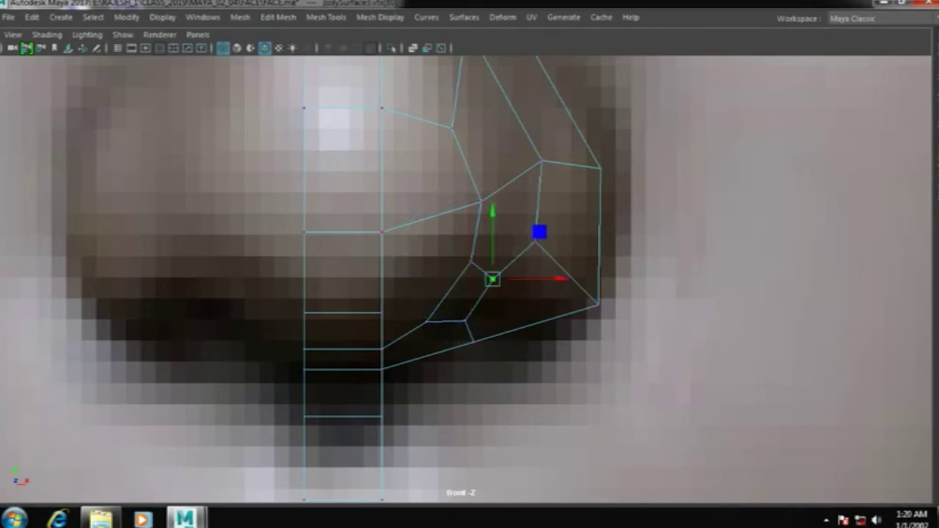
pyautogui.moveTo(493, 279)
pyautogui.mouseDown()
pyautogui.moveTo(501, 286)
pyautogui.moveTo(545, 251)
pyautogui.mouseUp()
# Adjust the nostril-wing vertices along the reference's nostril outline
pyautogui.click(471, 258)
pyautogui.click(424, 321)
pyautogui.keyDown('alt'); pyautogui.moveTo(468, 272); pyautogui.dragTo(428, 296, button='middle'); pyautogui.keyUp('alt')
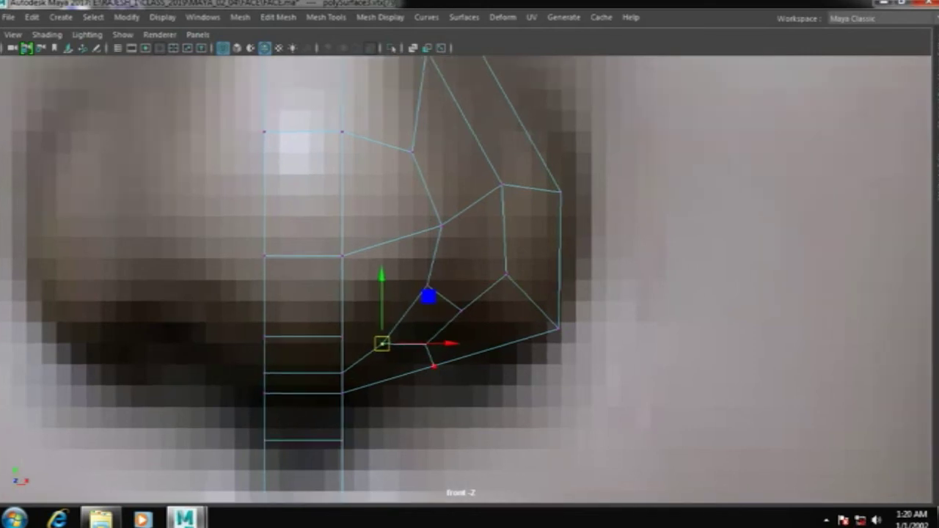
pyautogui.click(428, 343)
pyautogui.click(461, 311)
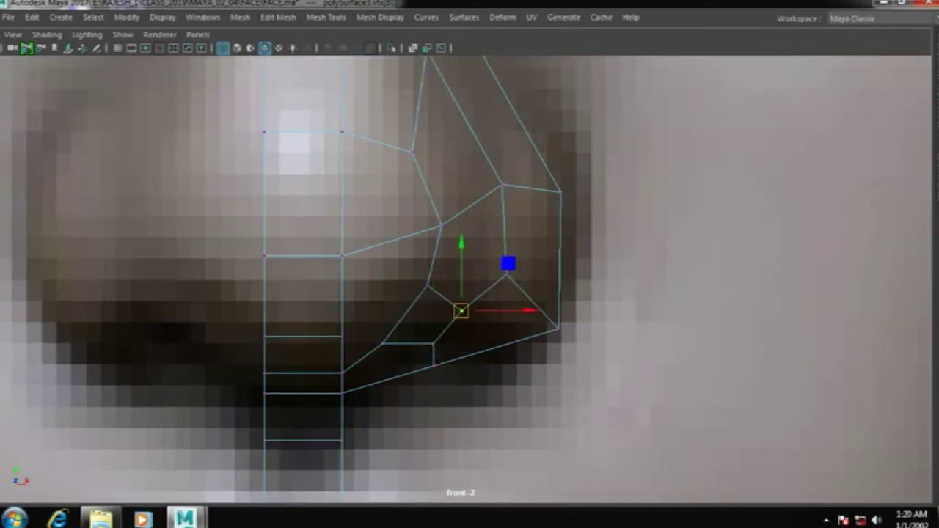
pyautogui.click(507, 272)
pyautogui.click(558, 329)
# Extrude a face on the nose underside upward, checking it in the side view
pyautogui.scroll(1, 558, 328)
pyautogui.keyDown('alt'); pyautogui.moveTo(471, 385); pyautogui.dragTo(458, 309, button='middle'); pyautogui.keyUp('alt')
pyautogui.click(458, 308)
pyautogui.press('space')
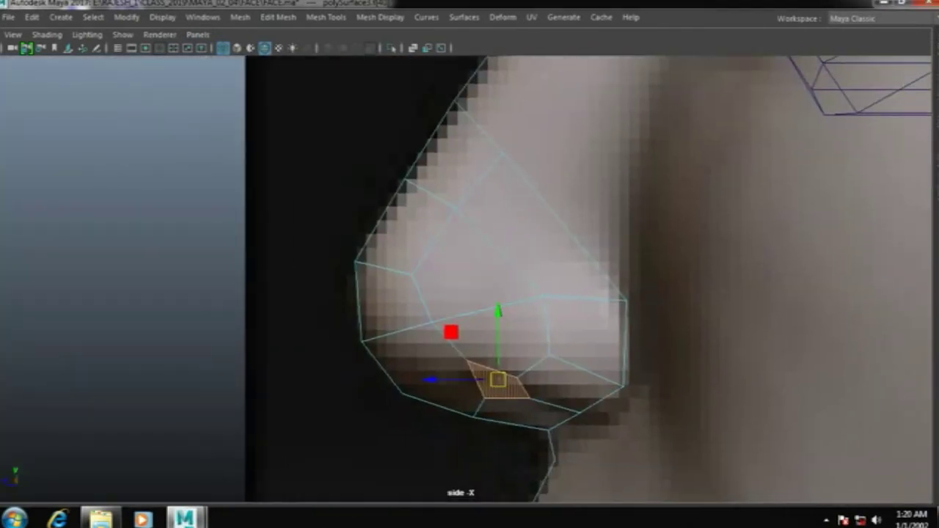
pyautogui.keyDown('shift'); pyautogui.moveTo(561, 216); pyautogui.dragTo(560, 256, button='right'); pyautogui.keyUp('shift')
pyautogui.moveTo(541, 237); pyautogui.dragTo(535, 216)
pyautogui.press('space')
pyautogui.moveTo(529, 277); pyautogui.dragTo(529, 323)
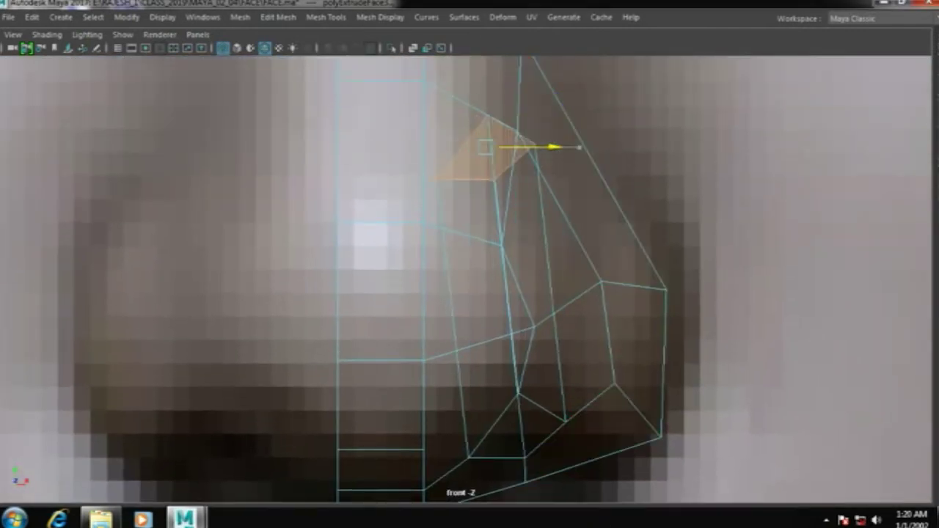
# Scale an edge of the extruded face outward
pyautogui.scroll(-3, 470, 279)
pyautogui.scroll(3, 470, 279)
pyautogui.scroll(1, 499, 264)
pyautogui.press('F10')
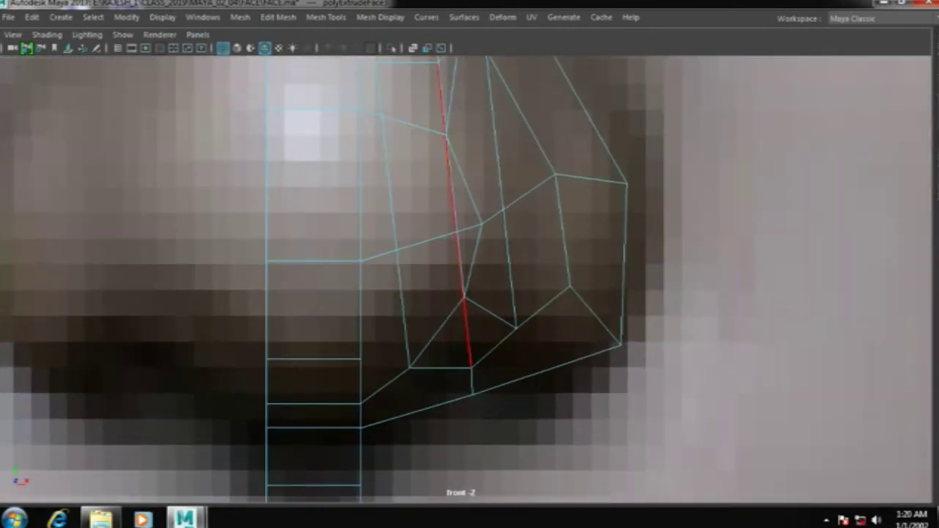
pyautogui.click(462, 331)
pyautogui.moveTo(463, 332); pyautogui.dragTo(495, 332)
pyautogui.press('F8')
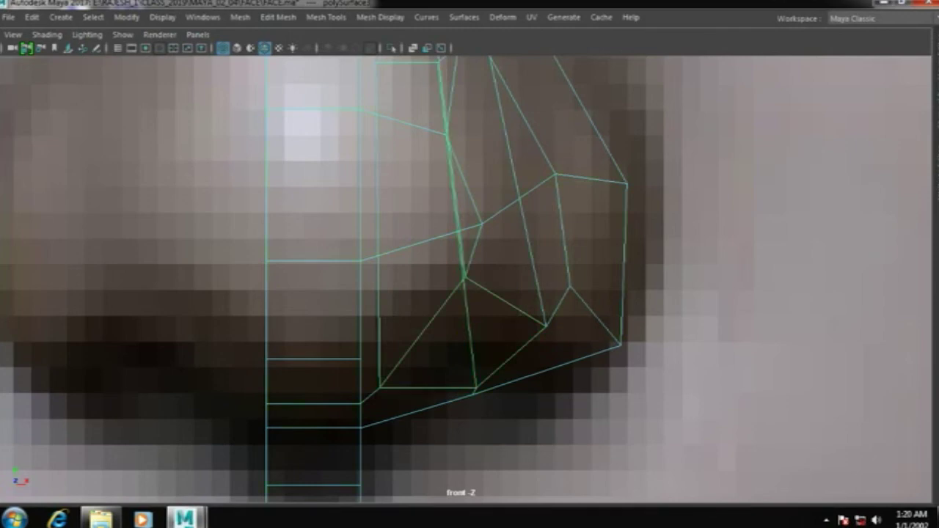
# Insert an edge loop across the triangular nostril faces and preview the smoothed mesh
pyautogui.press('5')
pyautogui.keyDown('shift'); pyautogui.moveTo(477, 174); pyautogui.dragTo(440, 193, button='right'); pyautogui.keyUp('shift')
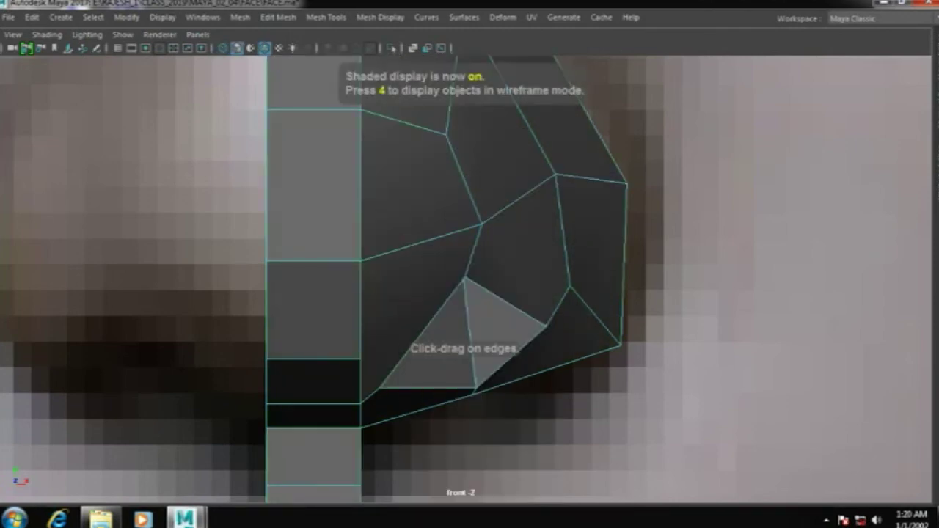
pyautogui.moveTo(472, 346); pyautogui.dragTo(469, 339)
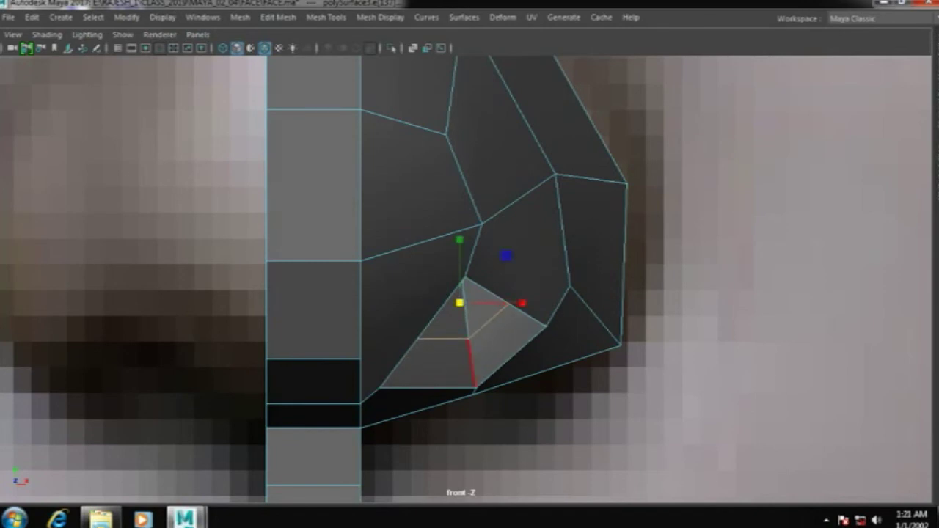
pyautogui.press('3')
pyautogui.scroll(-5, 470, 279)
pyautogui.scroll(4, 470, 279)
pyautogui.scroll(2, 470, 279)
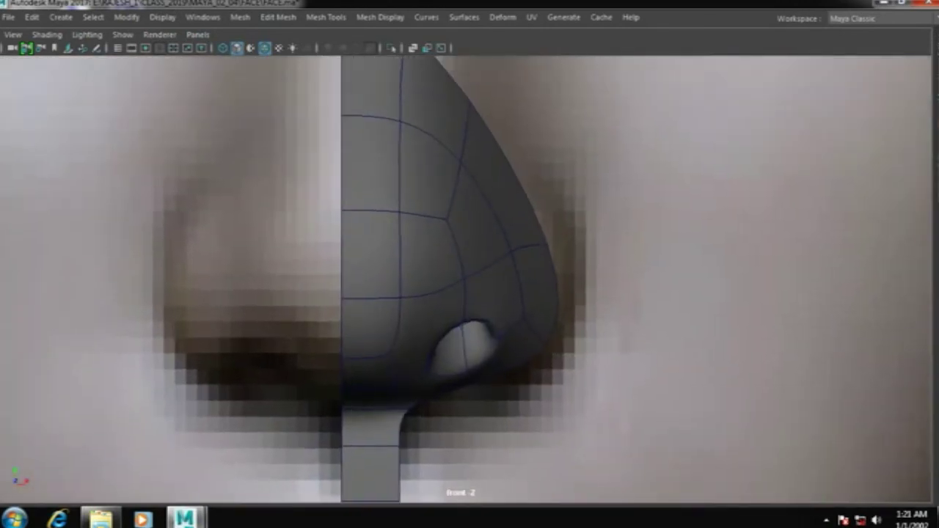
pyautogui.press('1')
pyautogui.press('space')
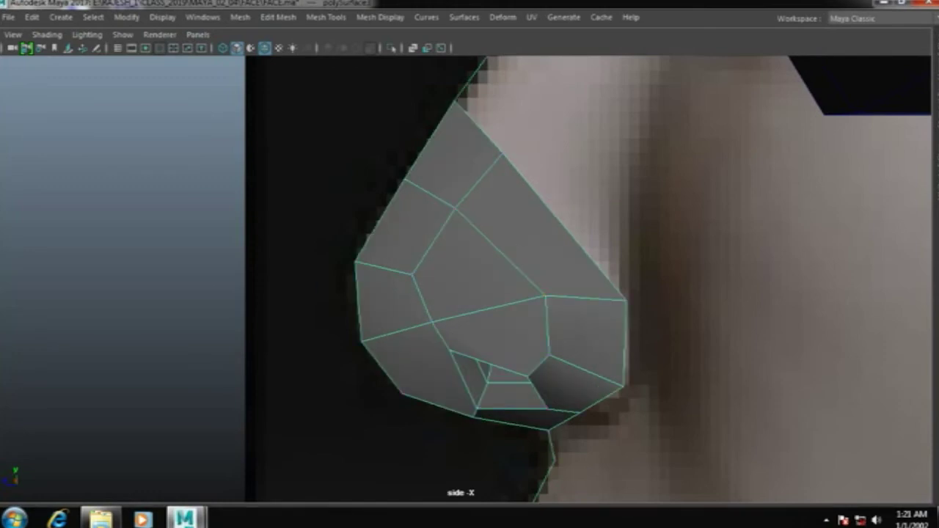
# In wireframe, move the bridge and right-edge vertices to match the side-view reference
pyautogui.click(502, 154)
pyautogui.press('4')
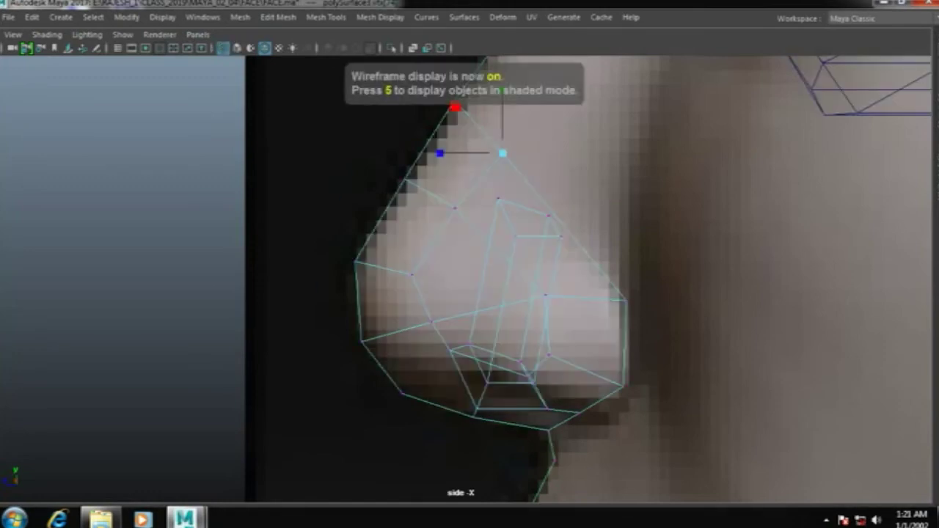
pyautogui.moveTo(503, 154); pyautogui.dragTo(523, 137)
pyautogui.keyDown('alt'); pyautogui.moveTo(469, 220); pyautogui.dragTo(486, 218, button='middle'); pyautogui.keyUp('alt')
pyautogui.click(477, 205)
pyautogui.click(643, 299)
pyautogui.moveTo(642, 299); pyautogui.dragTo(638, 225)
pyautogui.click(562, 294)
pyautogui.moveTo(455, 339)
pyautogui.mouseDown(button='middle')
pyautogui.moveTo(445, 319)
pyautogui.moveTo(477, 294)
pyautogui.mouseUp(button='middle')
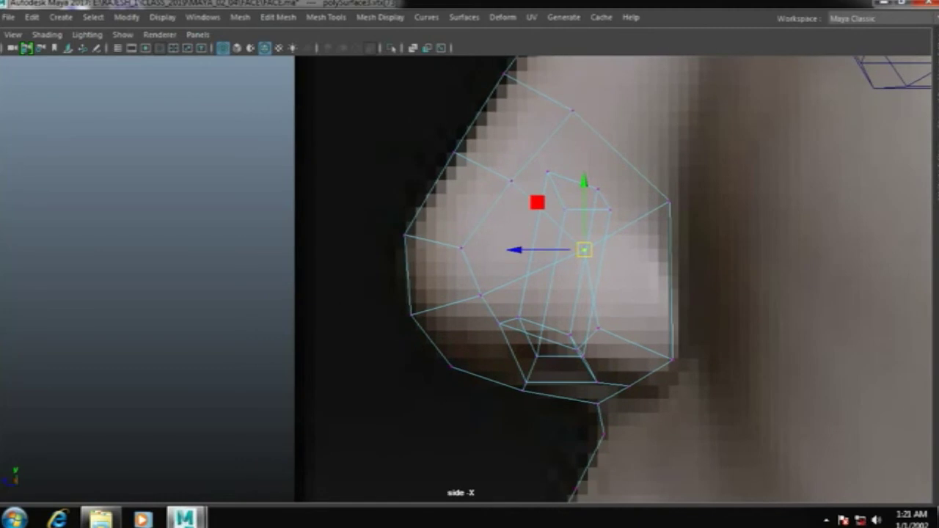
# In the maximised front view, move a vertex right along X
pyautogui.press('space')
pyautogui.press('space')
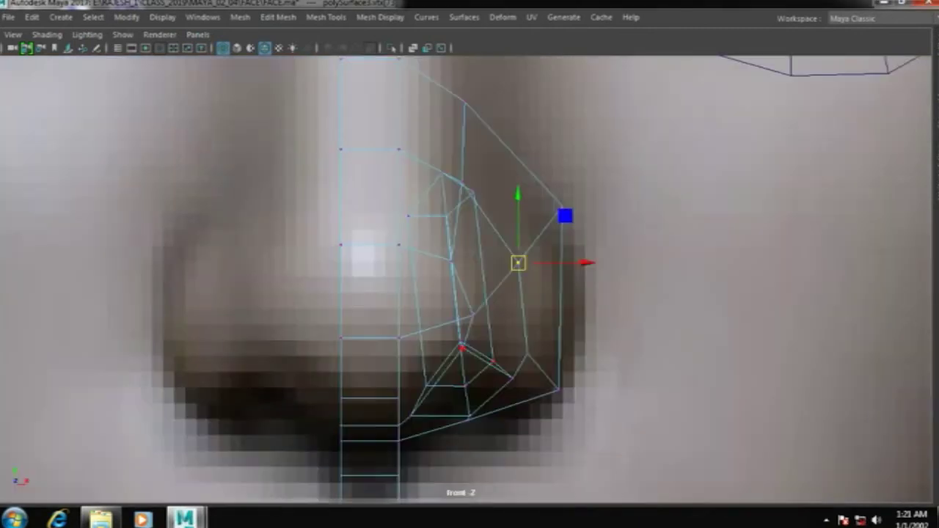
pyautogui.moveTo(577, 235); pyautogui.dragTo(597, 234)
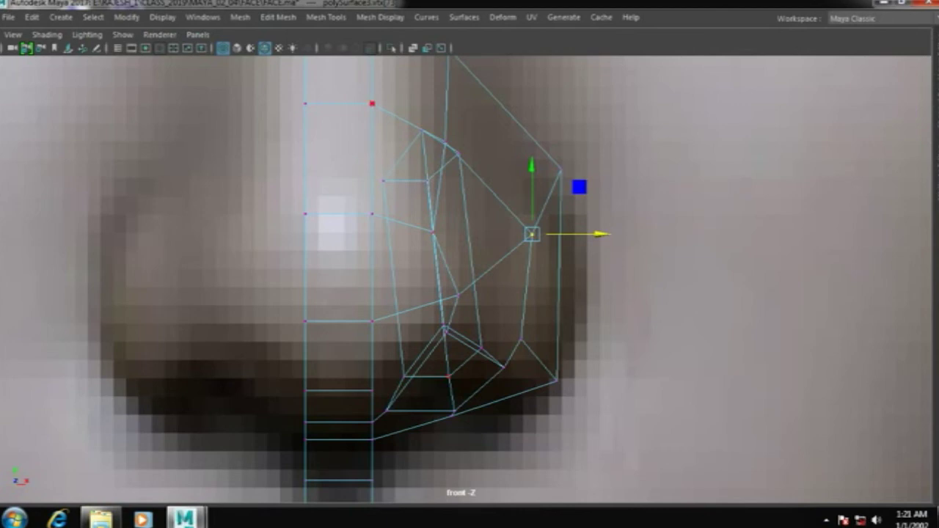
pyautogui.click(372, 103)
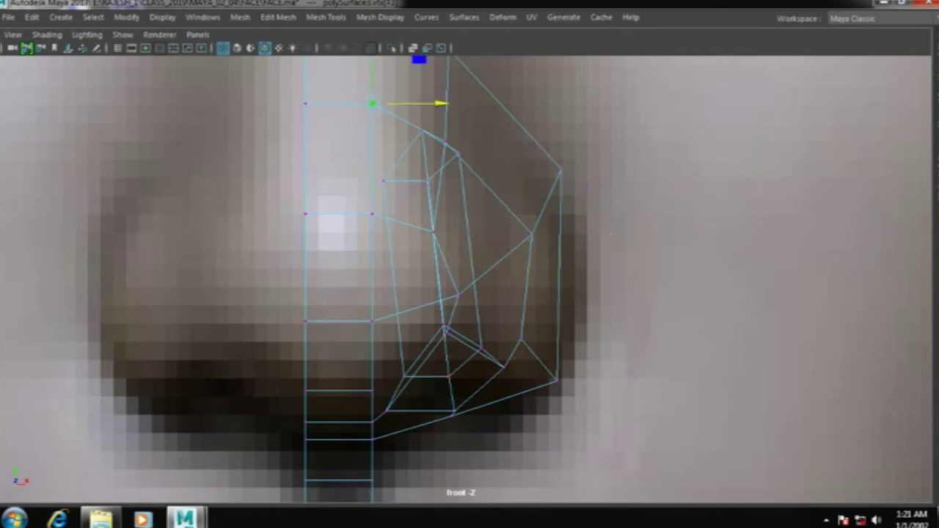
pyautogui.click(851, 18)
# Return to the Maya Classic layout and set the mesh's Backface Culling mode
pyautogui.click(815, 46)
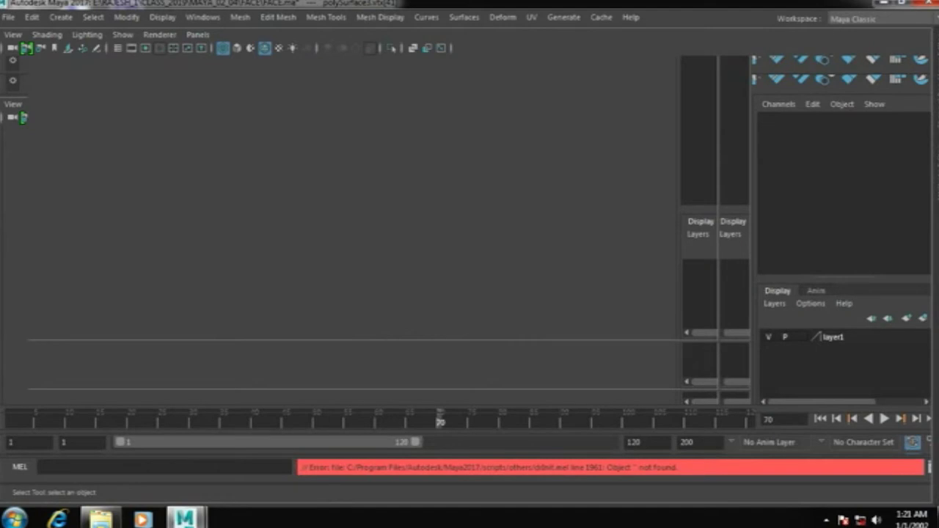
pyautogui.click(867, 19)
pyautogui.click(807, 30)
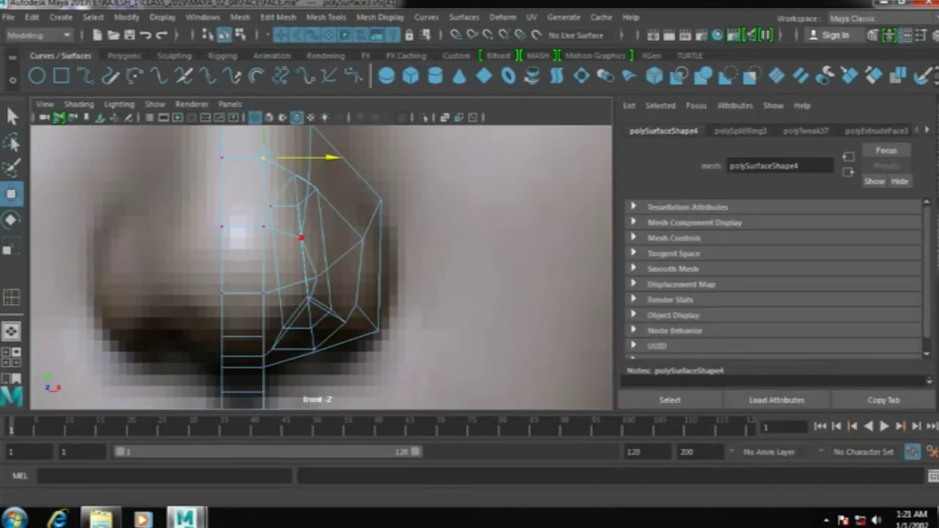
pyautogui.click(633, 222)
pyautogui.click(740, 294)
pyautogui.click(743, 323)
pyautogui.scroll(2, 365, 238)
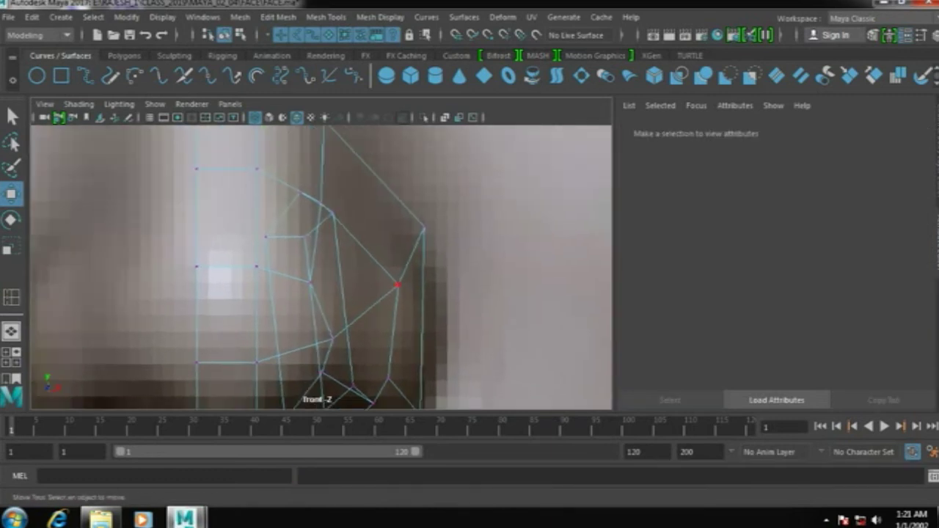
pyautogui.click(397, 285)
pyautogui.click(756, 294)
pyautogui.click(749, 303)
pyautogui.click(754, 294)
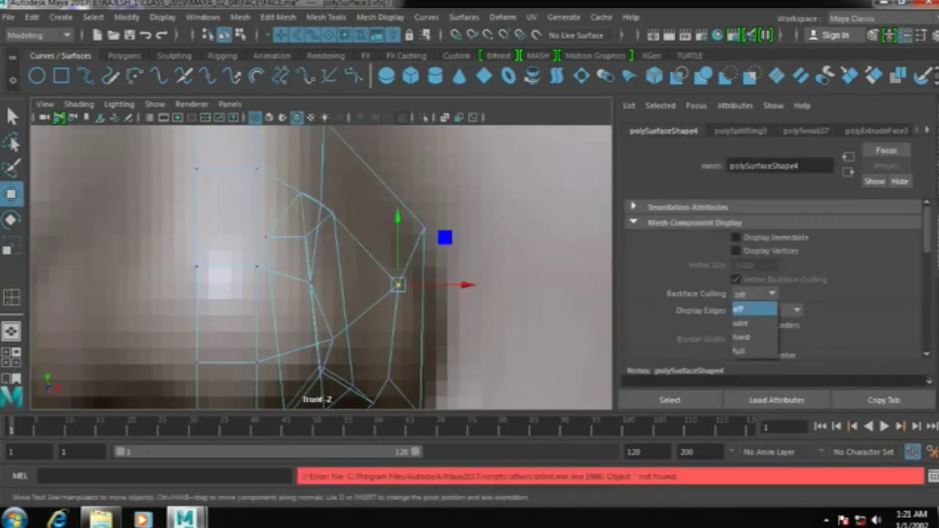
pyautogui.click(753, 326)
# Switch the viewport to shaded display and start saving the scene under a new name
pyautogui.press('5')
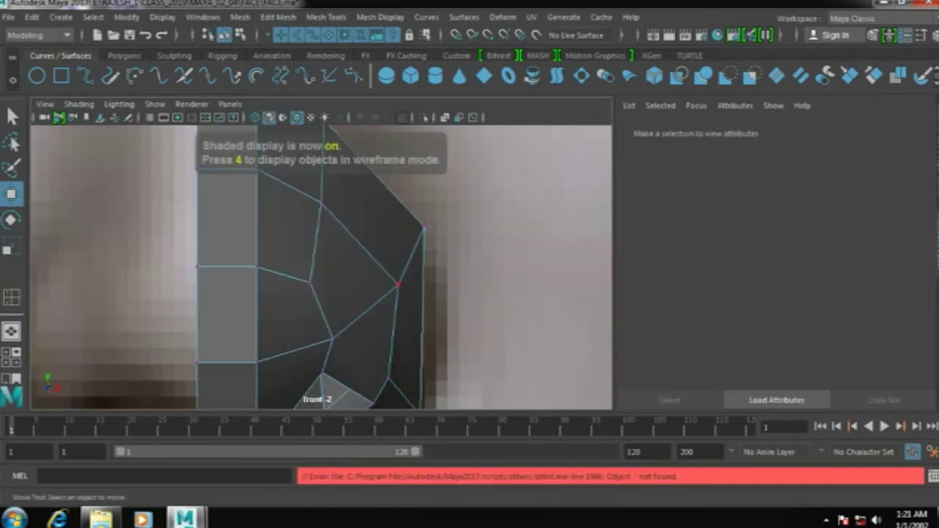
pyautogui.click(345, 301)
pyautogui.click(384, 311)
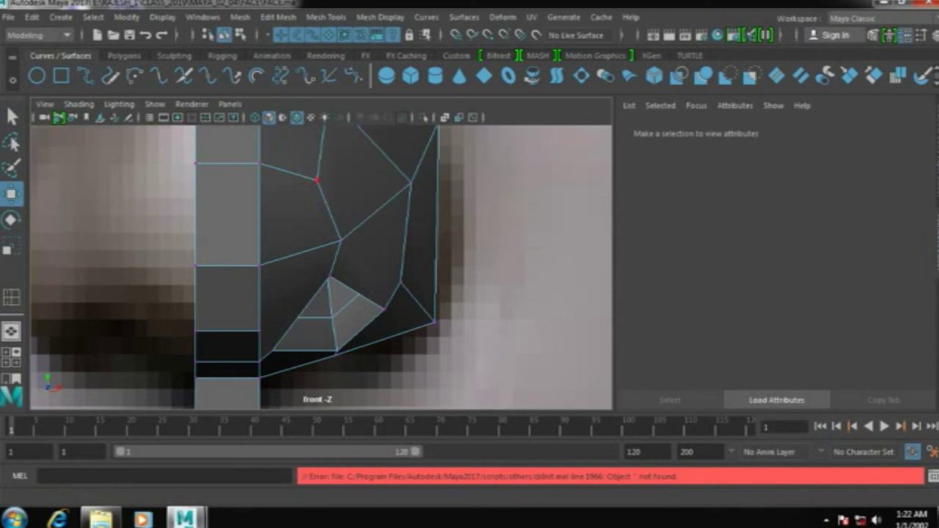
pyautogui.hotkey('ctrl', 'shift', 's')
pyautogui.click(360, 386)
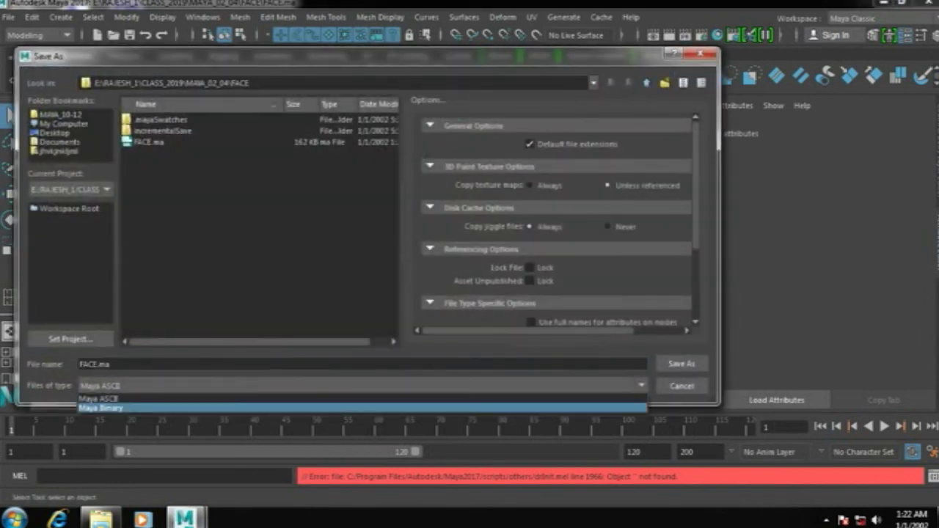
# Save the scene as FACE.mb in Maya Binary, then pull a nostril vertex down-right
pyautogui.click(103, 411)
pyautogui.press('Return')
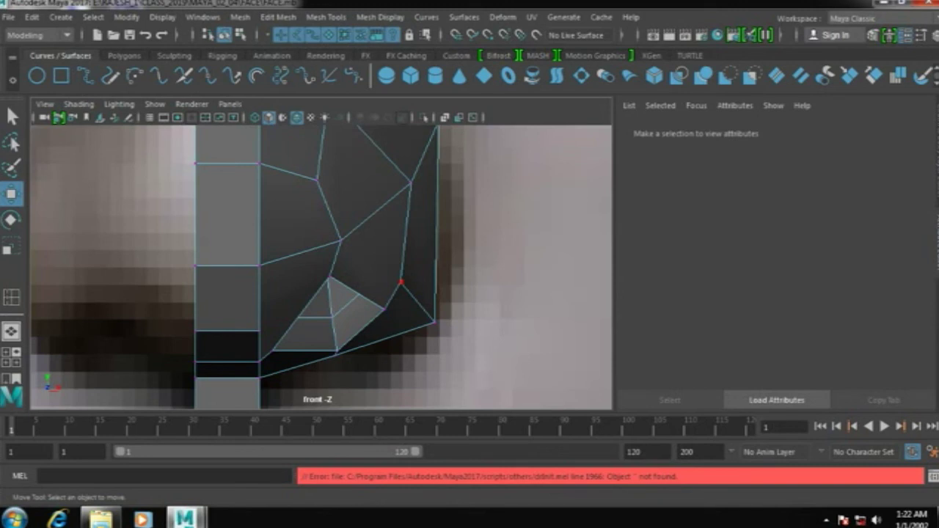
pyautogui.click(329, 278)
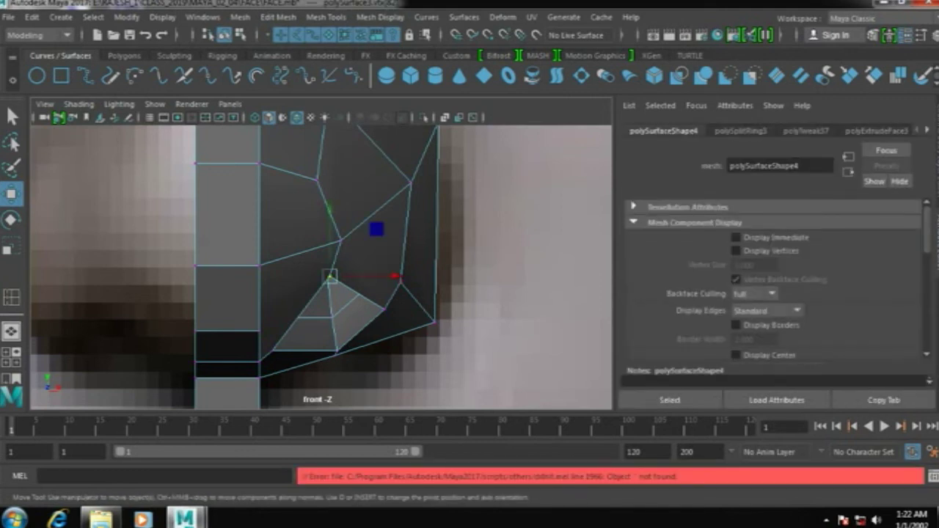
pyautogui.moveTo(329, 277); pyautogui.dragTo(342, 293)
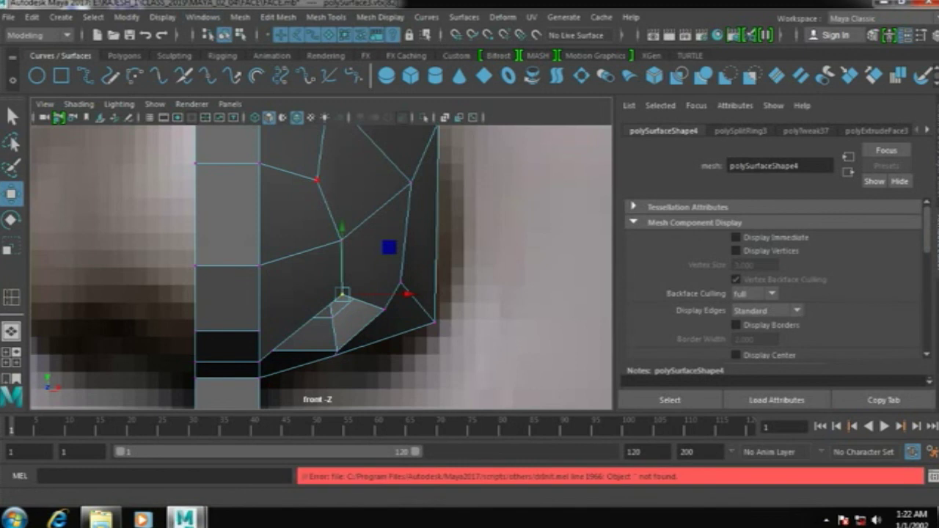
pyautogui.click(9, 16)
# Save FACE.mb to the Desktop
pyautogui.click(74, 81)
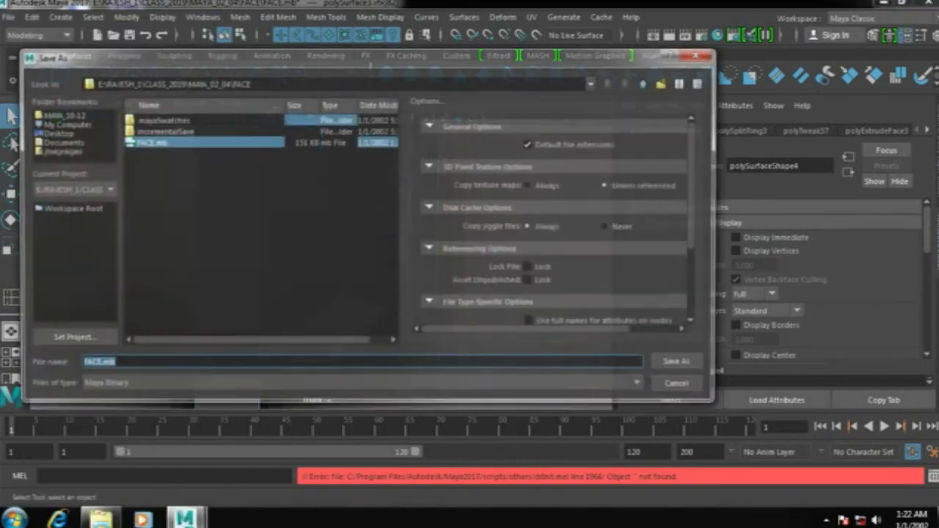
pyautogui.click(55, 133)
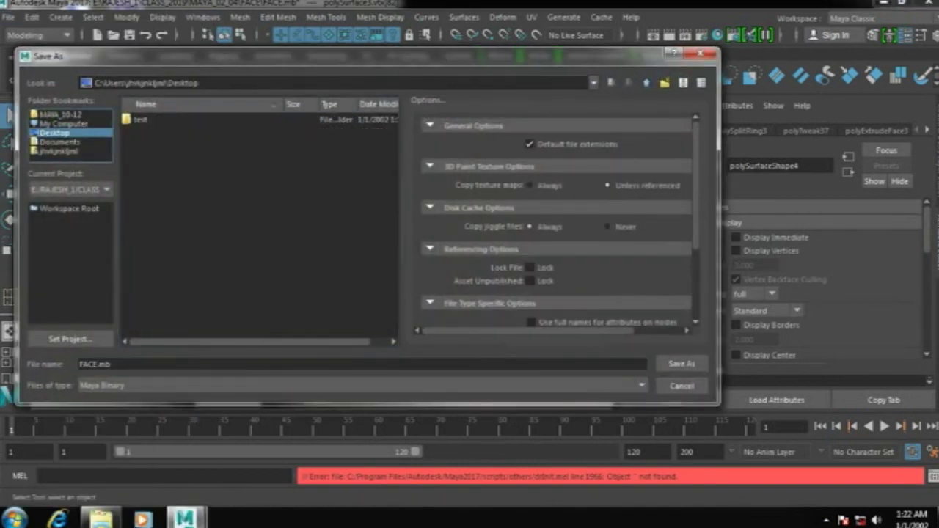
pyautogui.click(593, 83)
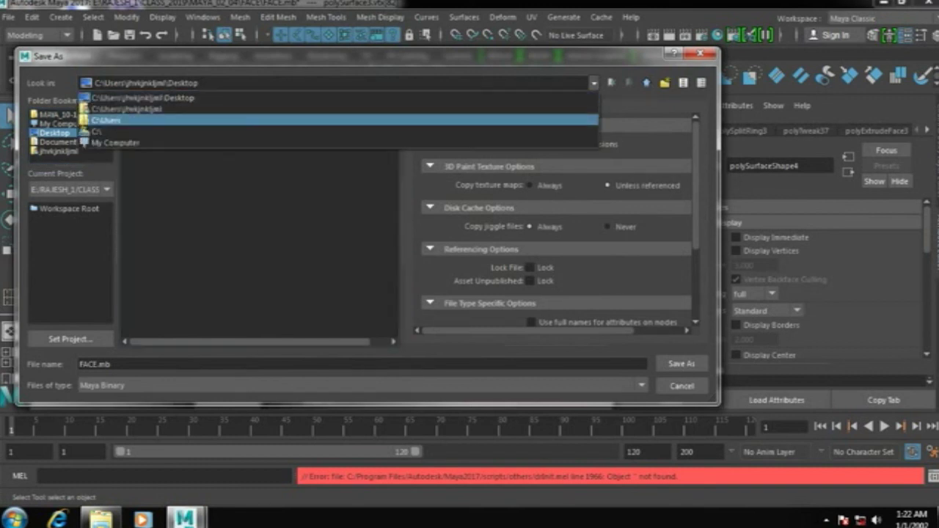
pyautogui.press('Escape')
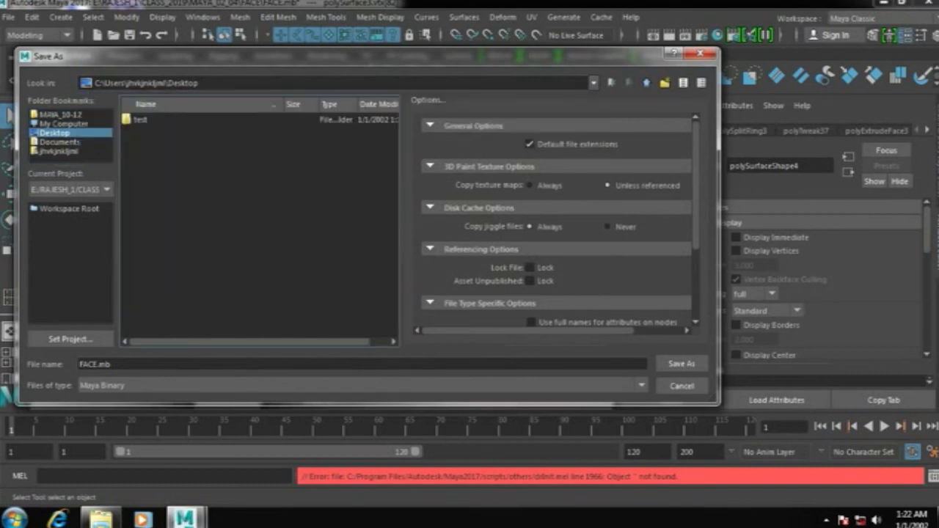
pyautogui.press('Return')
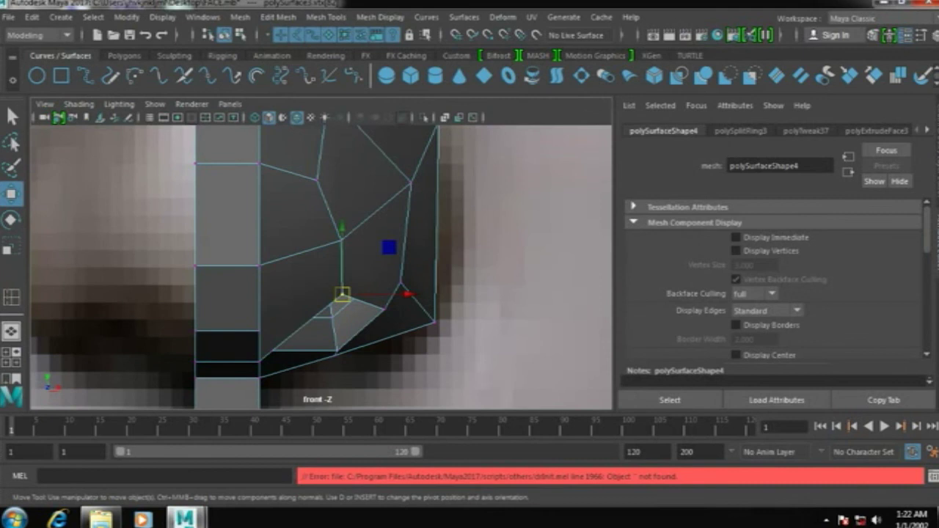
# Save the scene on the Desktop as face_01.mb instead of replacing face.mb
pyautogui.hotkey('ctrl', 'shift', 's')
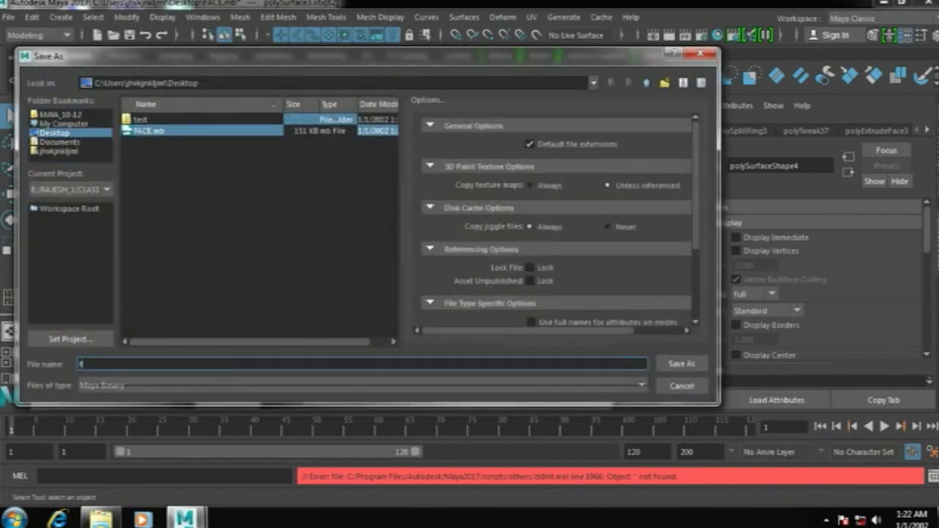
pyautogui.write('face')
pyautogui.press('Return')
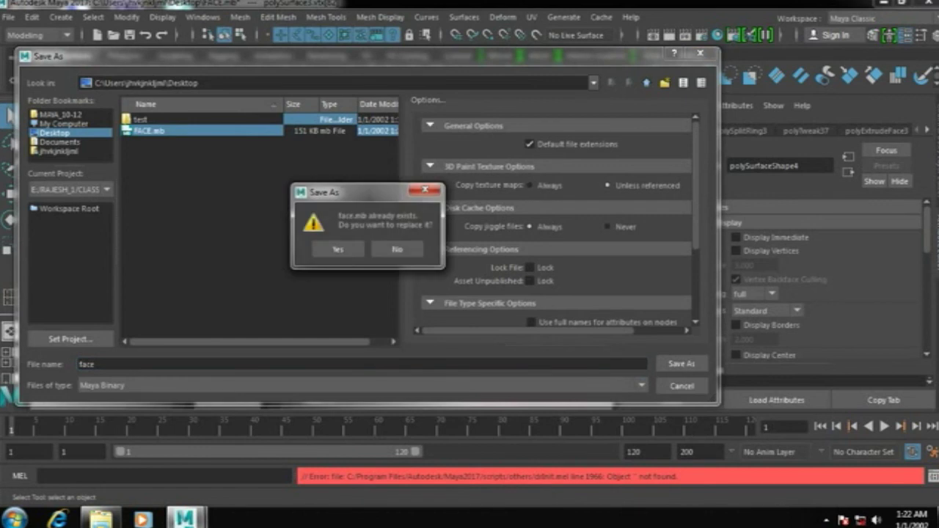
pyautogui.press('Tab')
pyautogui.press('Return')
pyautogui.write('_01')
pyautogui.press('Return')
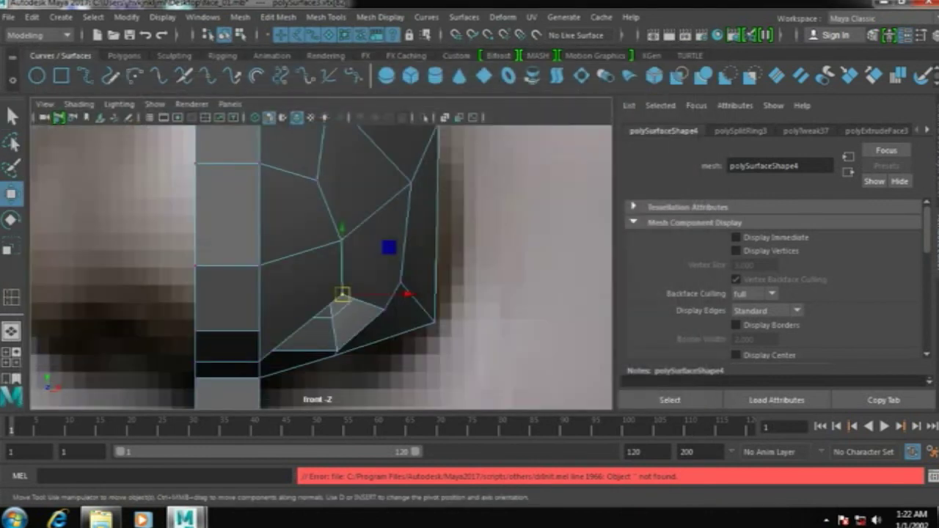
# Save a Maya ASCII copy named face_01.ma to the Desktop
pyautogui.hotkey('ctrl', 'shift', 's')
pyautogui.press('Tab')
pyautogui.hotkey('alt', 'Down')
pyautogui.press('Down')
pyautogui.press('Return')
pyautogui.click(54, 133)
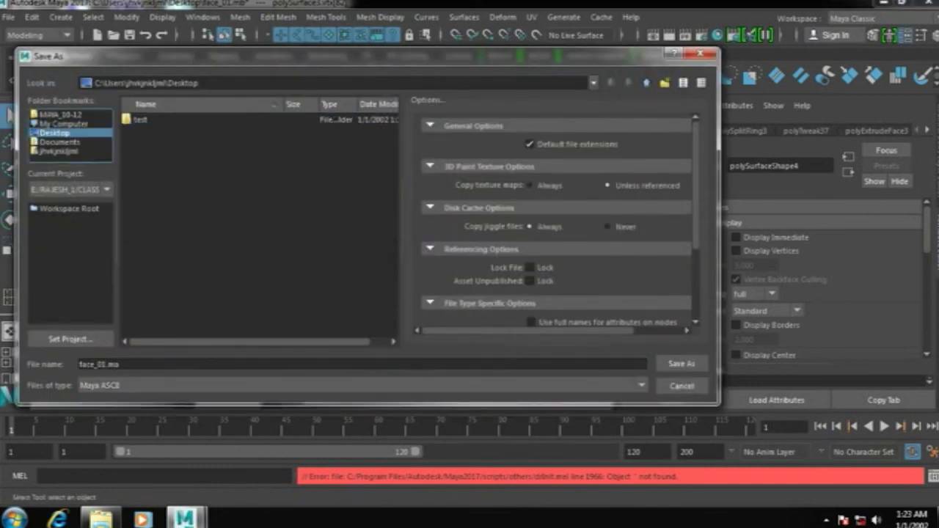
pyautogui.click(360, 386)
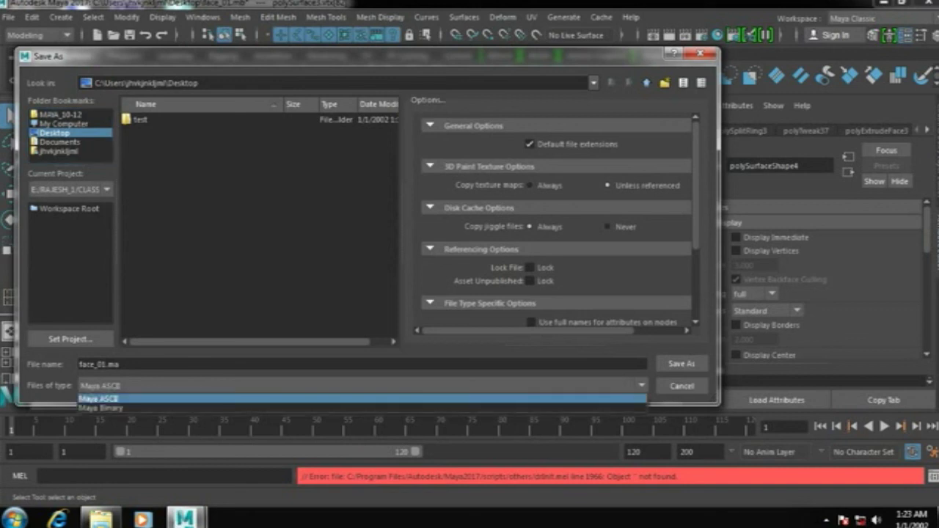
pyautogui.click(103, 409)
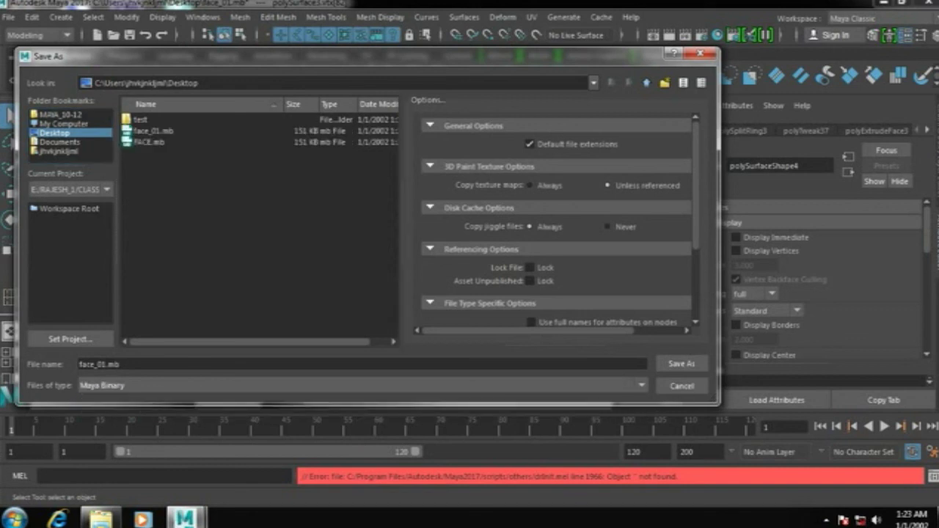
pyautogui.click(360, 385)
pyautogui.click(103, 397)
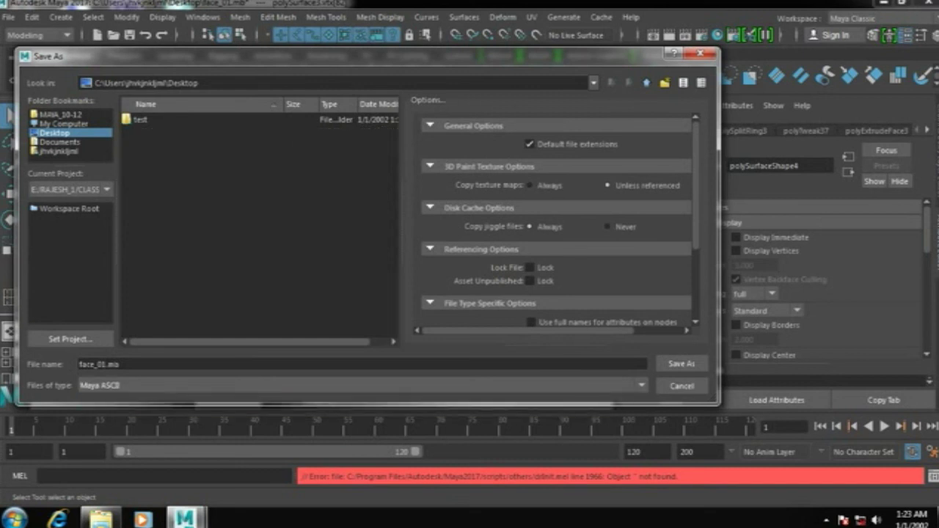
pyautogui.press('Return')
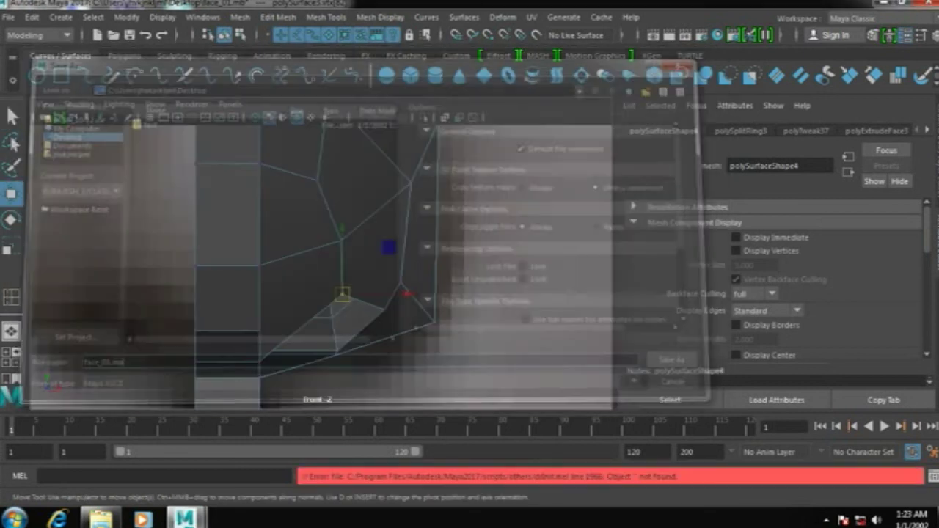